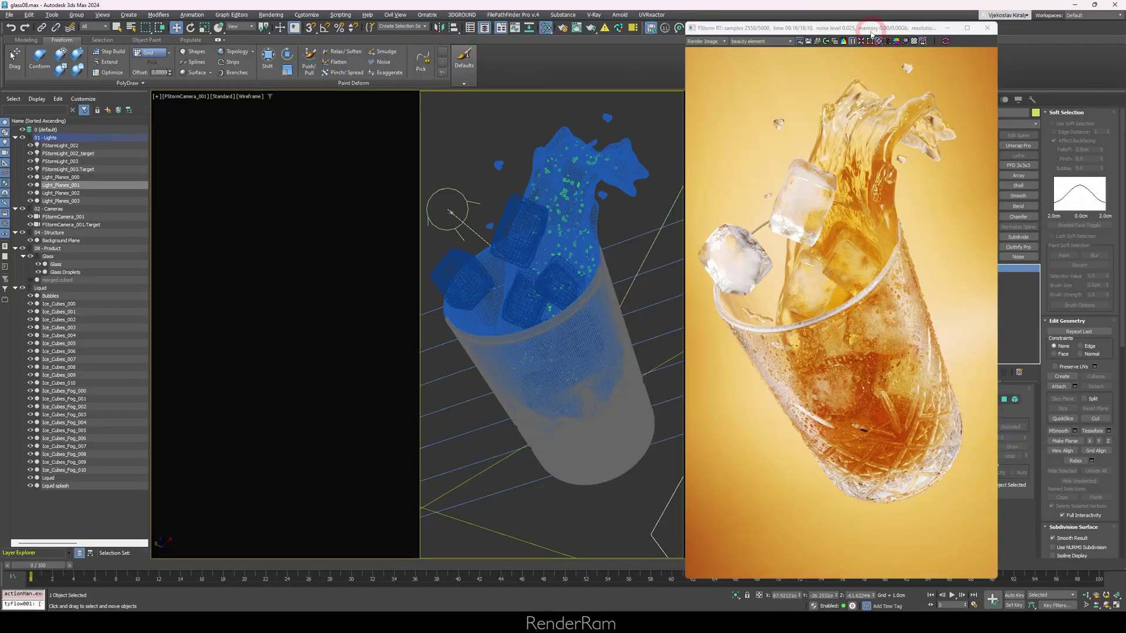
# Move the render window aside and inspect the arrangement of lights, light planes and curved backdrop around the glass.
pyautogui.moveTo(850, 27); pyautogui.dragTo(729, 23)
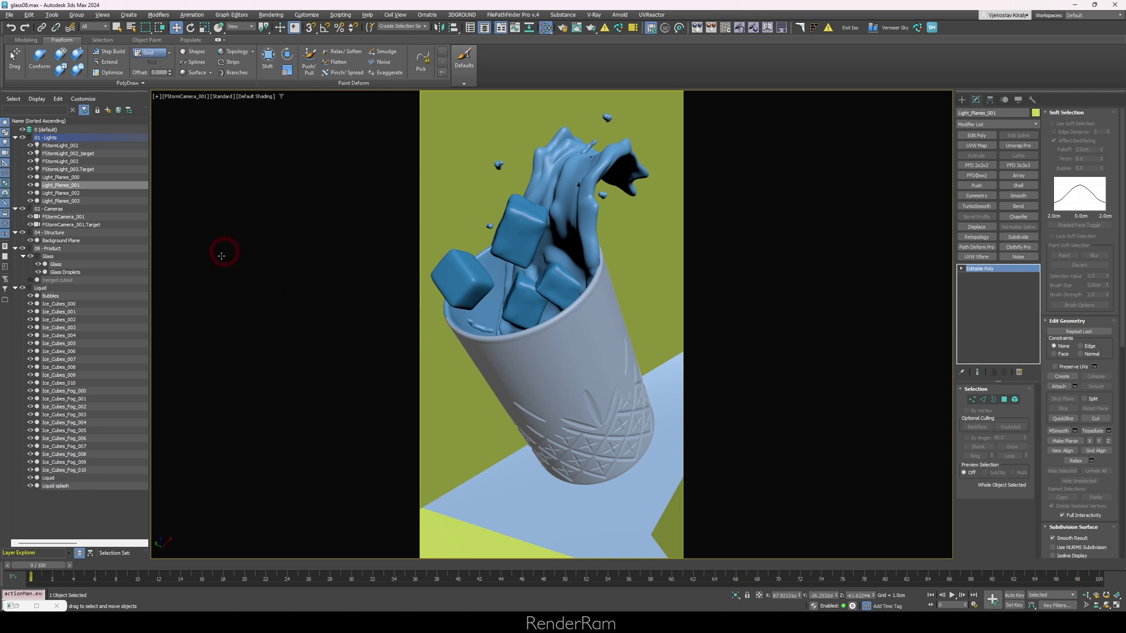
pyautogui.hotkey('alt', 'w')
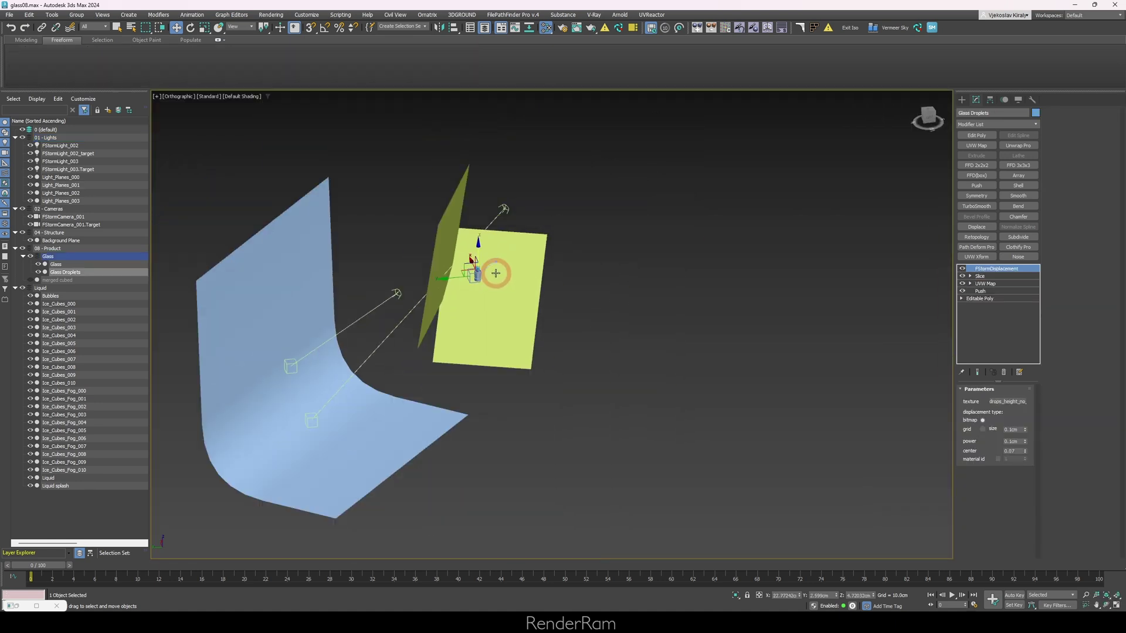
pyautogui.keyDown('alt'); pyautogui.moveTo(495, 274); pyautogui.dragTo(518, 307, button='middle'); pyautogui.keyUp('alt')
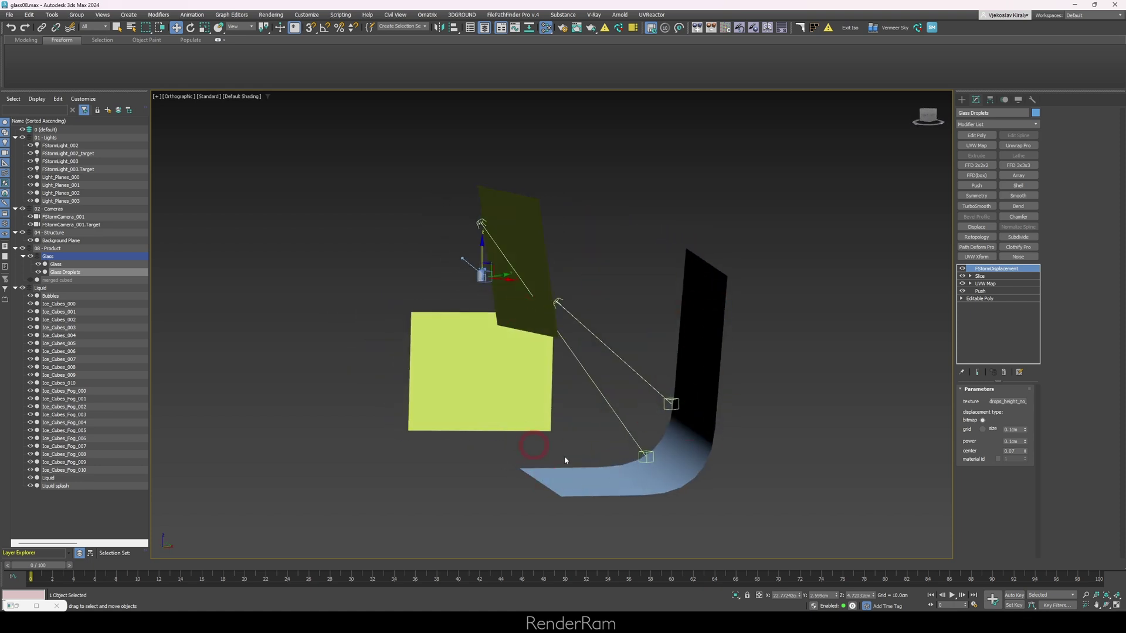
pyautogui.scroll(5, 484, 274)
pyautogui.scroll(-5, 506, 287)
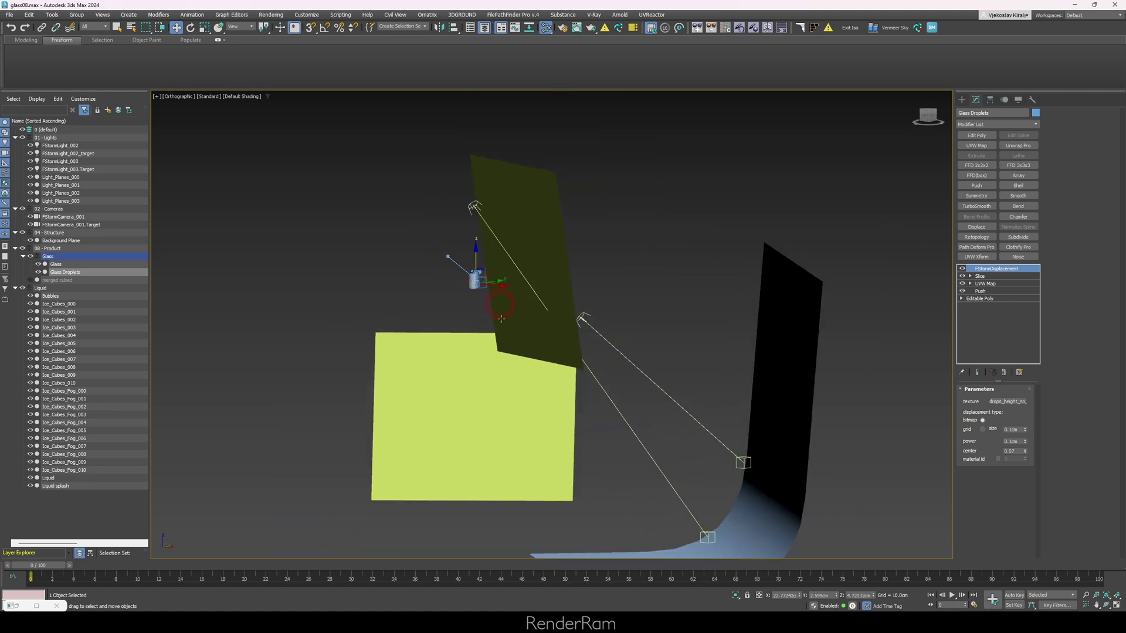
pyautogui.keyDown('alt'); pyautogui.moveTo(591, 317); pyautogui.dragTo(509, 262, button='middle'); pyautogui.keyUp('alt')
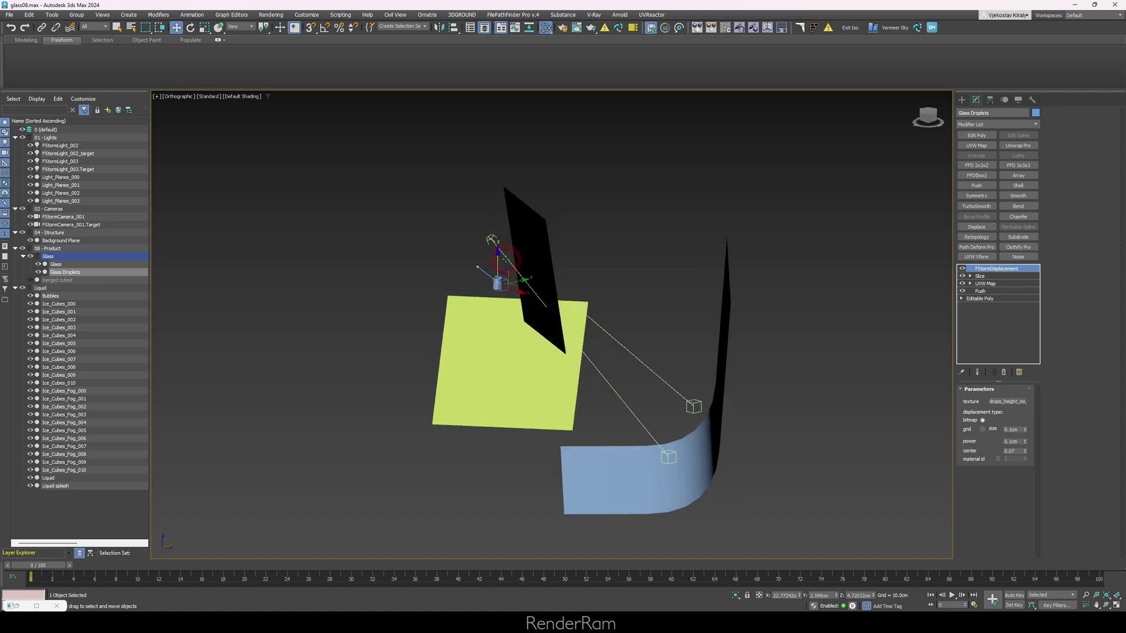
# Select FStormLight_002 and FStormLight_003 together, and inspect the upright plane Light_Planes_002 behind the glass on its own.
pyautogui.click(491, 240)
pyautogui.keyDown('alt'); pyautogui.moveTo(580, 300); pyautogui.dragTo(577, 306, button='middle'); pyautogui.keyUp('alt')
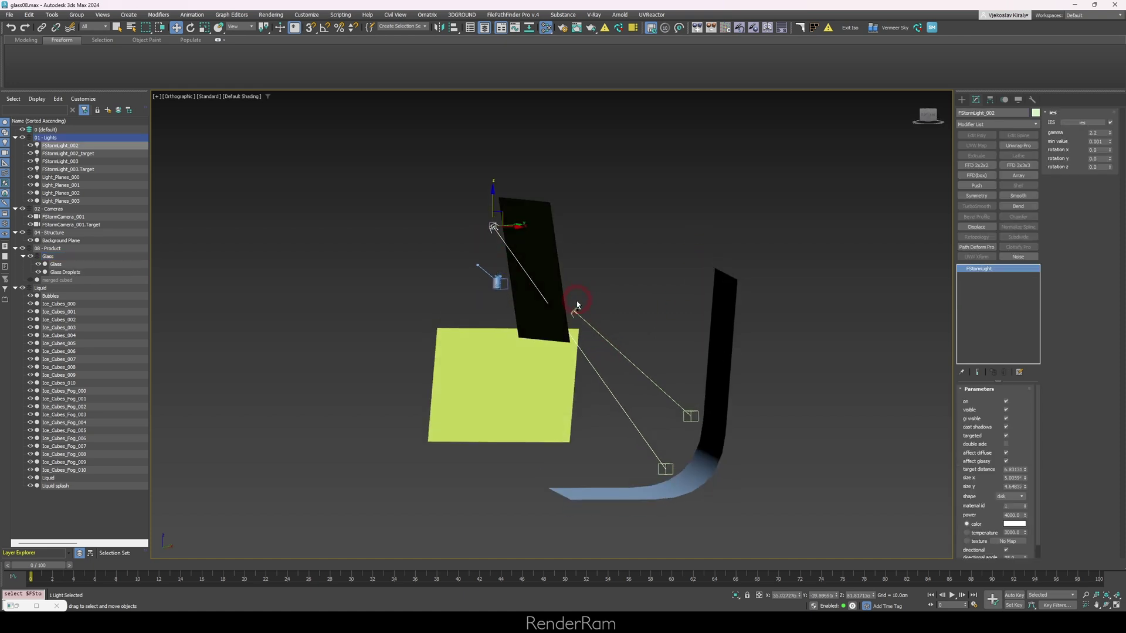
pyautogui.keyDown('ctrl'); pyautogui.click(575, 309); pyautogui.keyUp('ctrl')
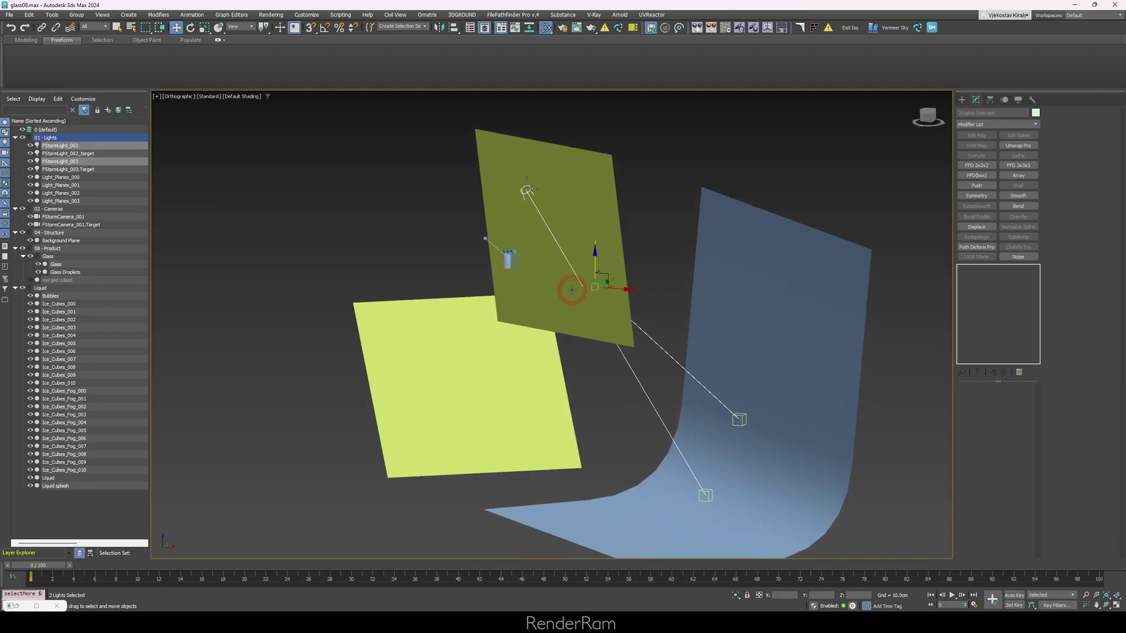
pyautogui.click(500, 301)
pyautogui.keyDown('alt'); pyautogui.moveTo(500, 301); pyautogui.dragTo(558, 335, button='middle'); pyautogui.keyUp('alt')
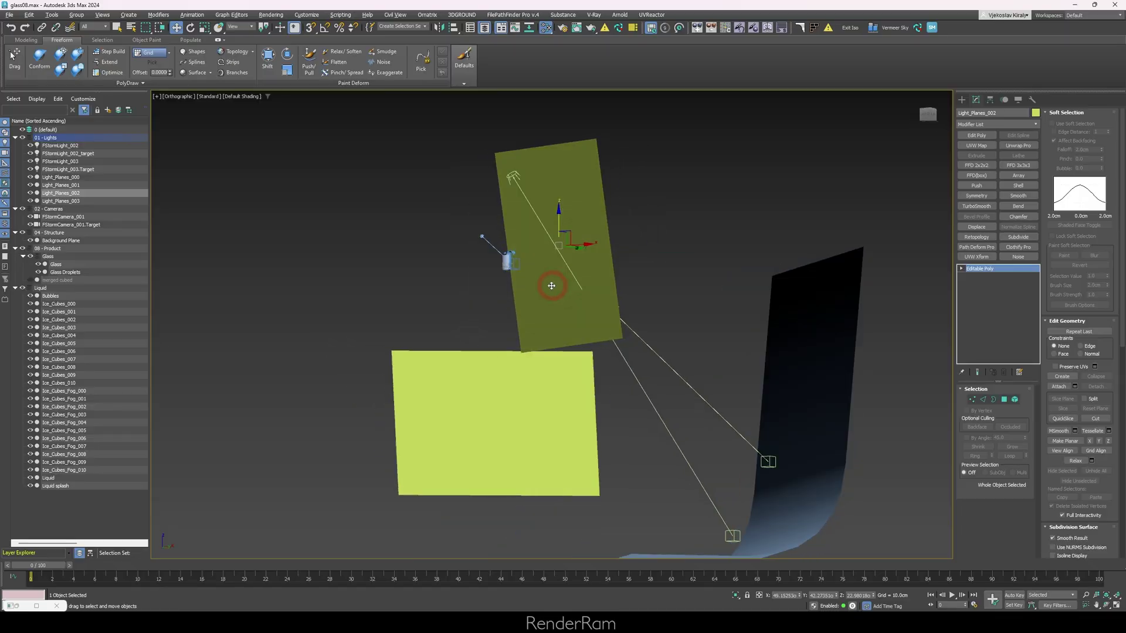
pyautogui.keyDown('alt'); pyautogui.moveTo(621, 319); pyautogui.dragTo(630, 311, button='middle'); pyautogui.keyUp('alt')
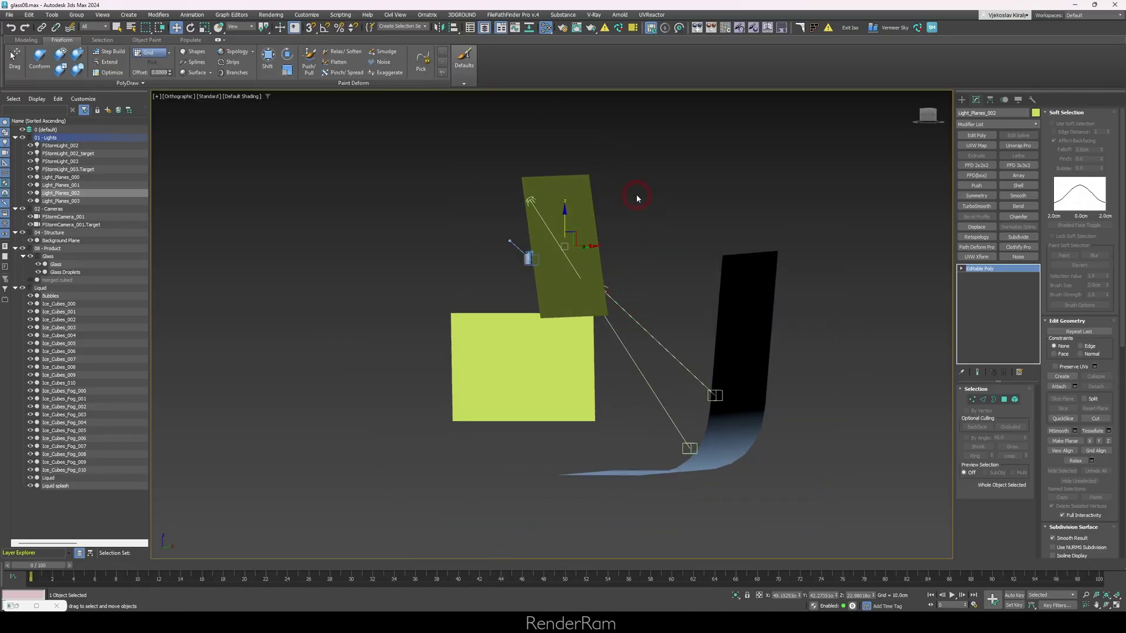
# Capture the lighting setup as a screenshot, draw a red freehand line from Light_Planes_002 past the glass, and discard the capture.
pyautogui.press('Print')
pyautogui.moveTo(361, 105); pyautogui.dragTo(839, 490)
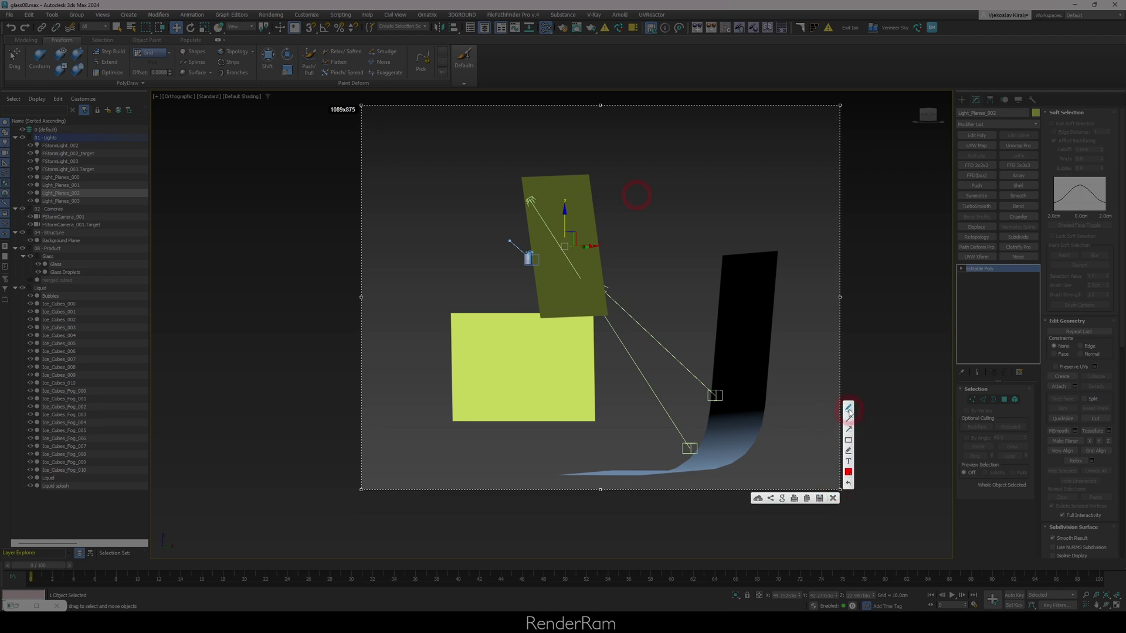
pyautogui.moveTo(600, 173)
pyautogui.mouseDown()
pyautogui.moveTo(601, 280)
pyautogui.moveTo(560, 309)
pyautogui.moveTo(473, 303)
pyautogui.mouseUp()
pyautogui.moveTo(560, 171); pyautogui.dragTo(557, 279)
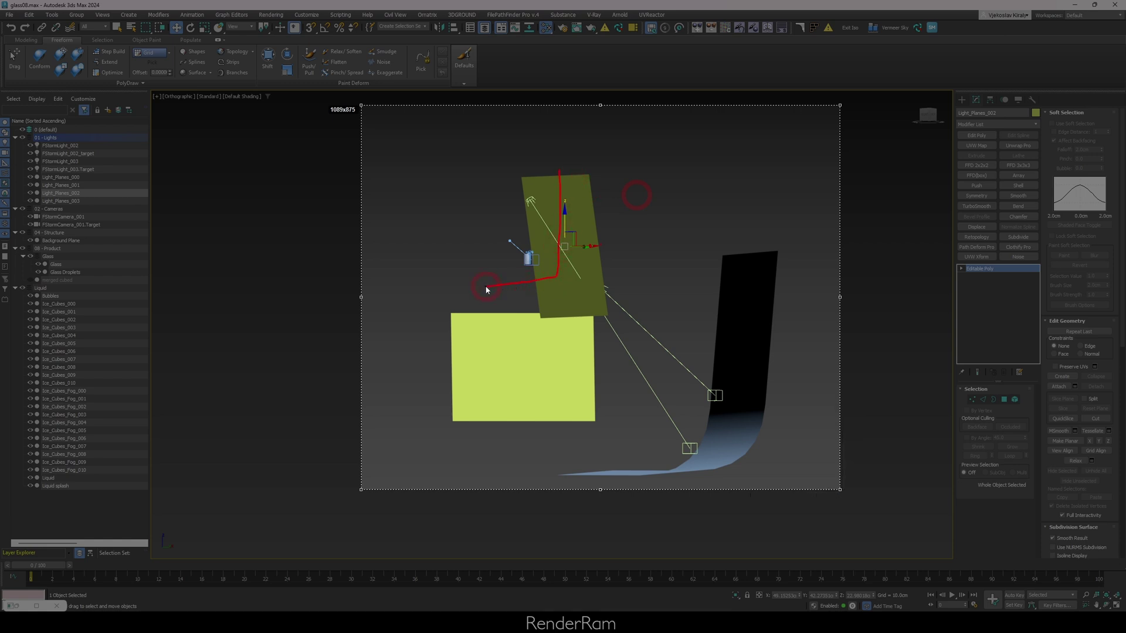
pyautogui.moveTo(486, 288); pyautogui.dragTo(487, 287)
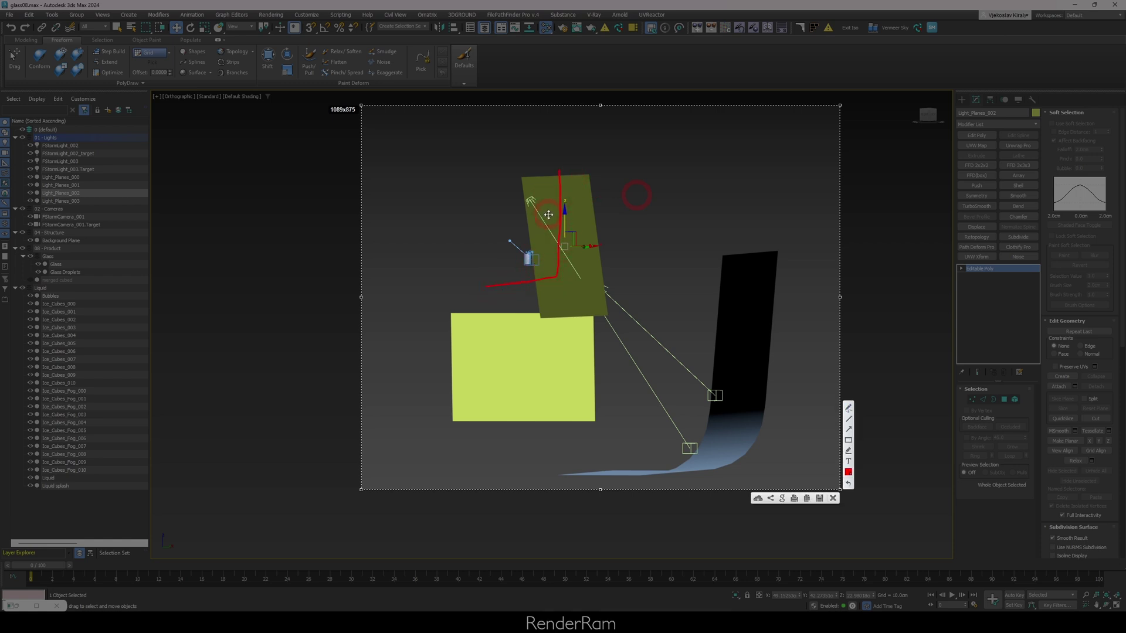
pyautogui.press('Escape')
# Examine the glass, ice cubes and liquid splash from several angles.
pyautogui.keyDown('alt'); pyautogui.moveTo(553, 231); pyautogui.dragTo(604, 272, button='middle'); pyautogui.keyUp('alt')
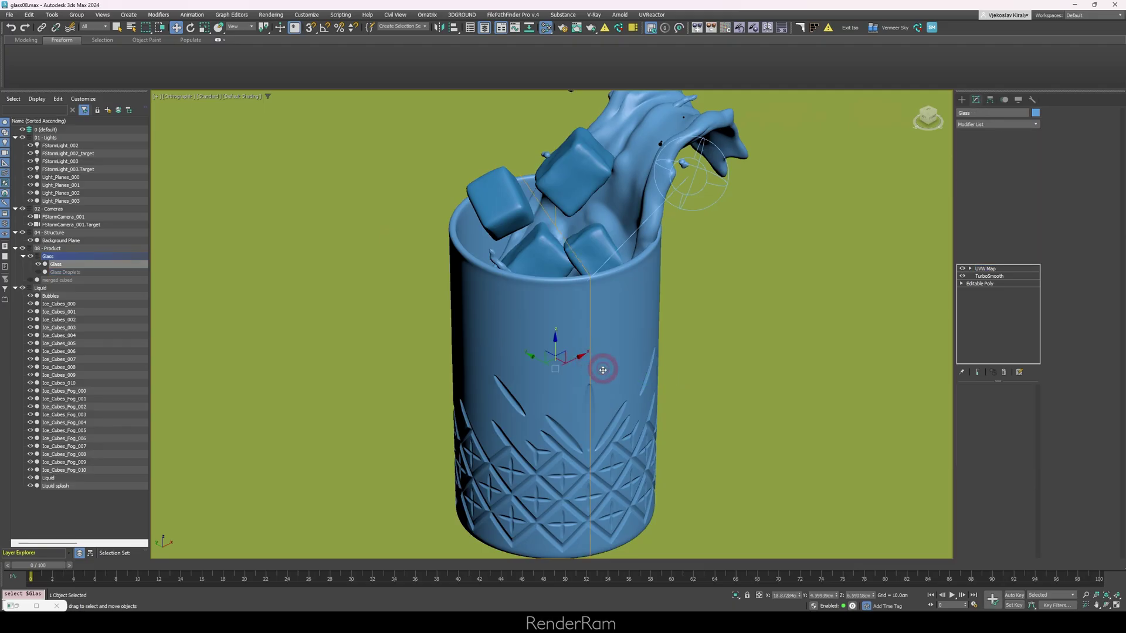
pyautogui.keyDown('alt'); pyautogui.moveTo(604, 370); pyautogui.dragTo(703, 392, button='middle'); pyautogui.keyUp('alt')
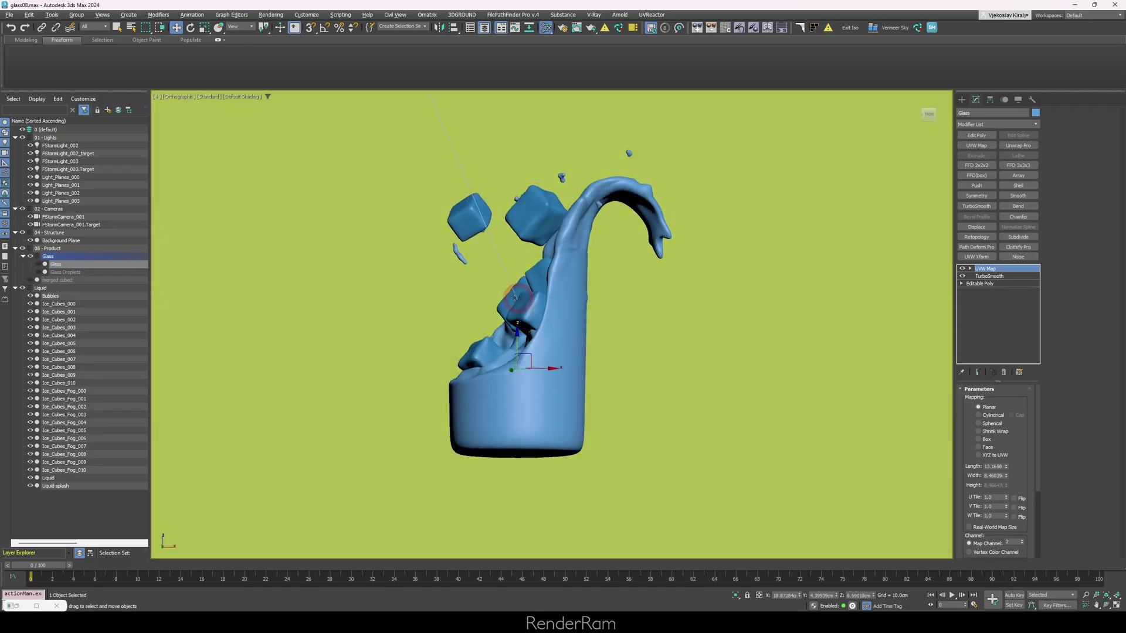
pyautogui.keyDown('alt'); pyautogui.moveTo(514, 297); pyautogui.dragTo(499, 229, button='middle'); pyautogui.keyUp('alt')
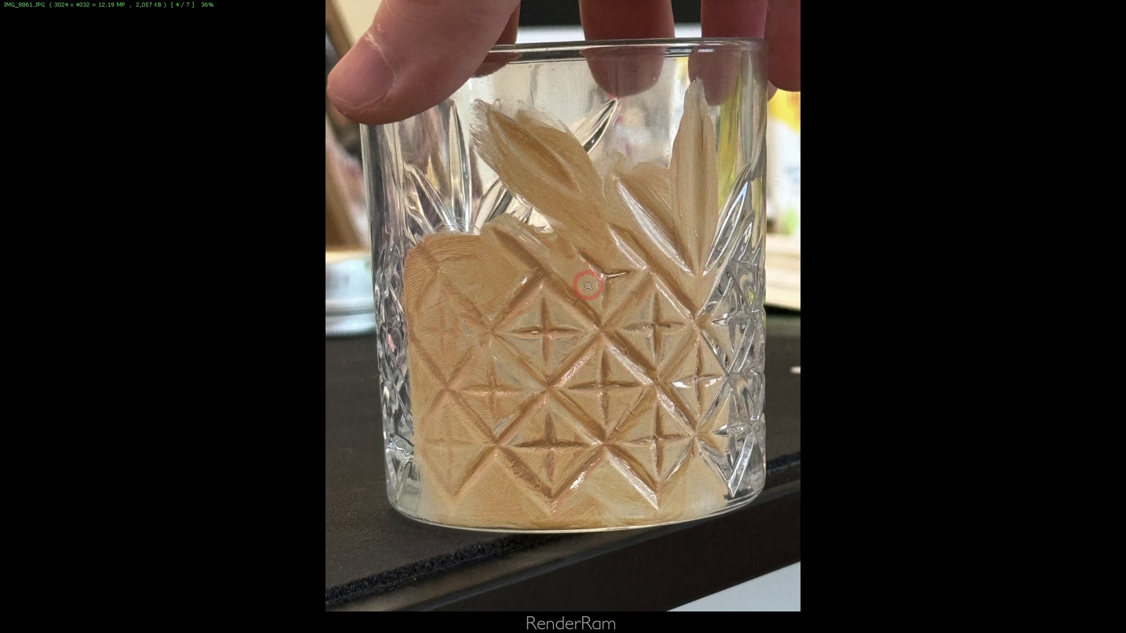
# Browse through the reference photos of the real cut glass.
pyautogui.press('Right')
pyautogui.press('Right')
pyautogui.press('Right')
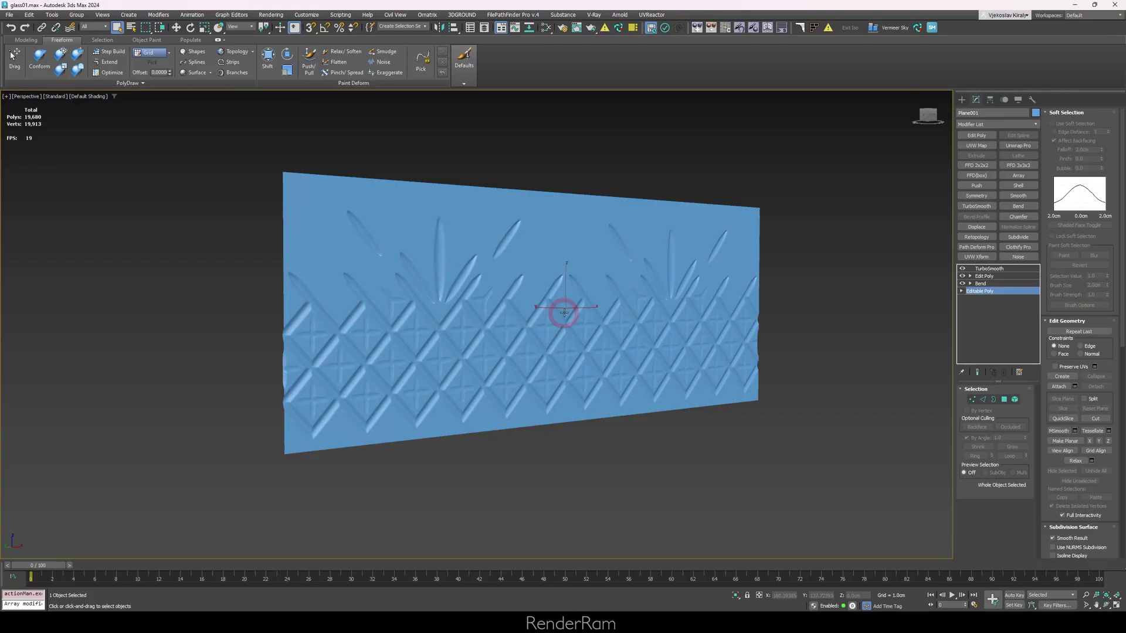
# Inspect the flat patterned plane's mesh and edges at its Editable Poly level.
pyautogui.keyDown('alt'); pyautogui.moveTo(563, 314); pyautogui.dragTo(462, 301, button='middle'); pyautogui.keyUp('alt')
pyautogui.scroll(5, 626, 298)
pyautogui.moveTo(626, 298)
pyautogui.keyDown('alt'); pyautogui.mouseDown(button='middle')
pyautogui.moveTo(417, 319)
pyautogui.moveTo(472, 327)
pyautogui.moveTo(345, 312)
pyautogui.moveTo(369, 313)
pyautogui.mouseUp(button='middle'); pyautogui.keyUp('alt')
pyautogui.press('F4')
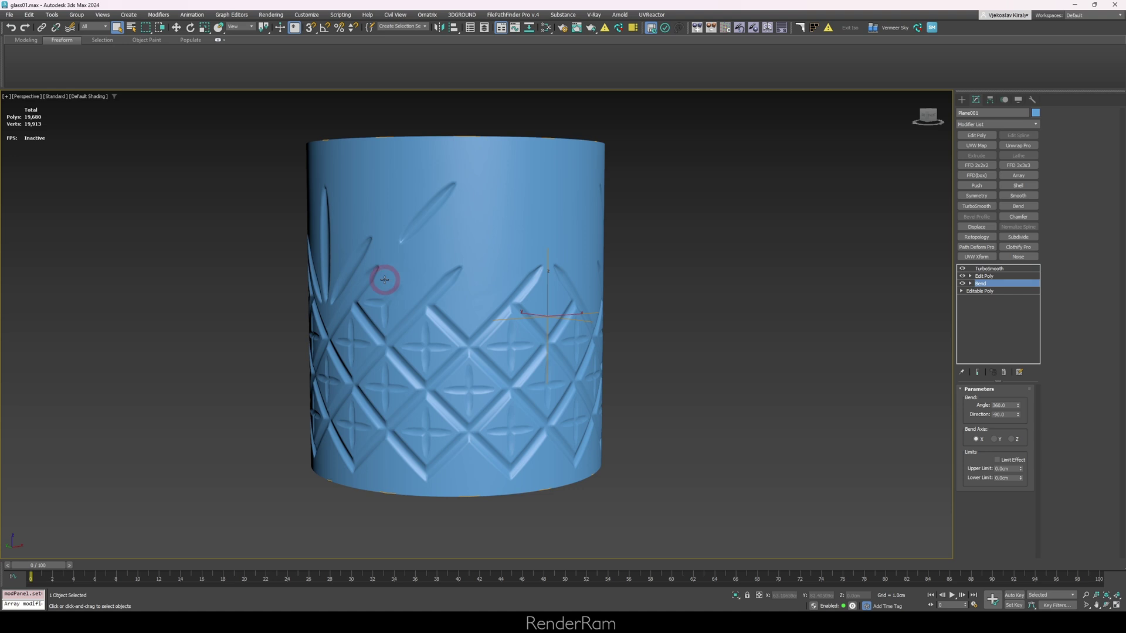
# Review the glass at its Bend, Edit Poly and TurboSmooth levels and compare it with the isolated taller glass.
pyautogui.scroll(-2, 457, 310)
pyautogui.keyDown('alt'); pyautogui.moveTo(457, 310); pyautogui.dragTo(521, 296, button='middle'); pyautogui.keyUp('alt')
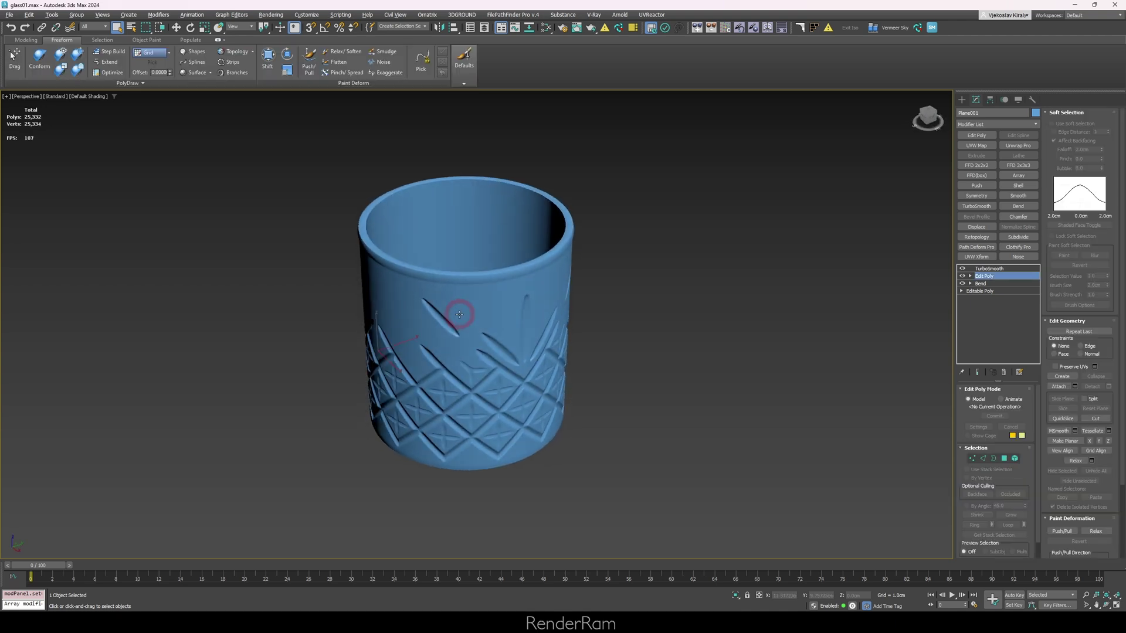
pyautogui.keyDown('alt'); pyautogui.moveTo(459, 315); pyautogui.dragTo(938, 301, button='middle'); pyautogui.keyUp('alt')
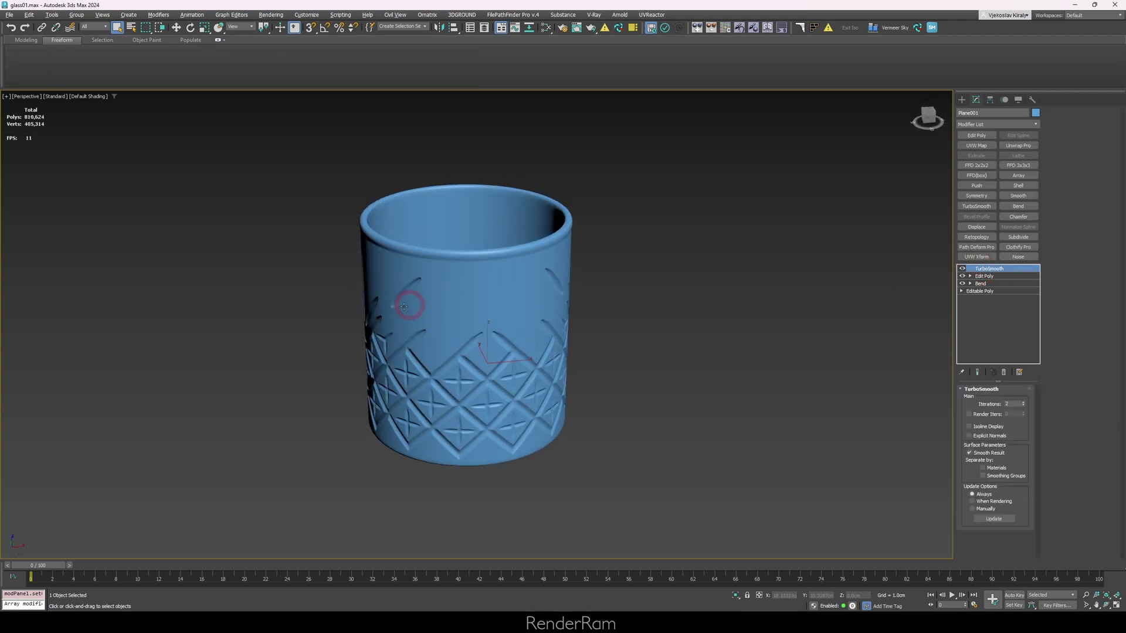
pyautogui.keyDown('alt'); pyautogui.moveTo(389, 297); pyautogui.dragTo(520, 274, button='middle'); pyautogui.keyUp('alt')
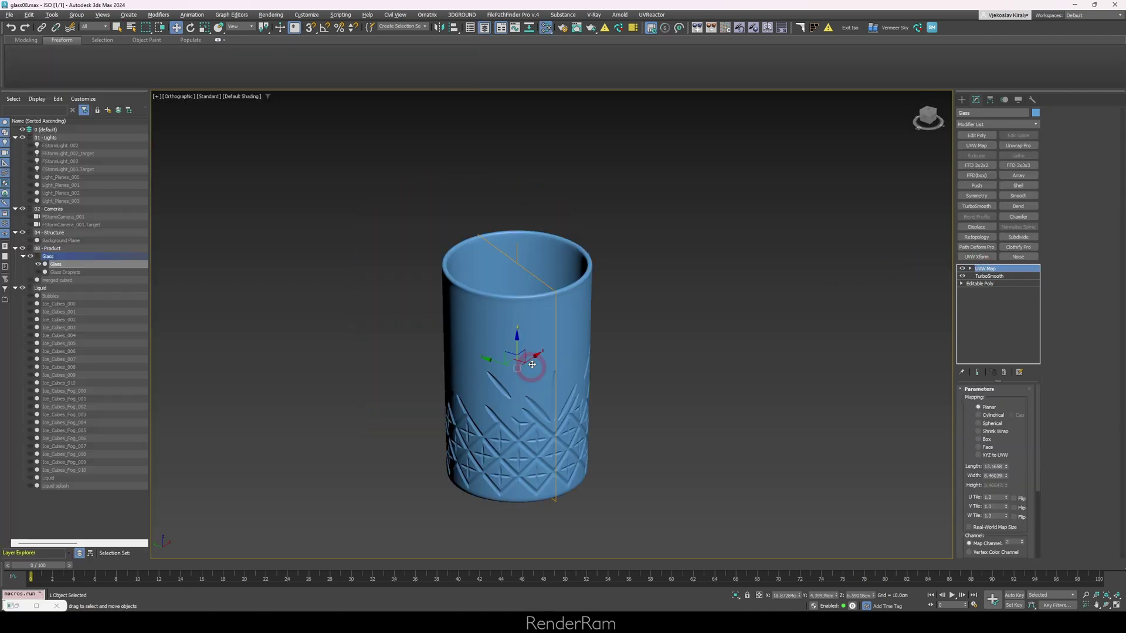
pyautogui.keyDown('alt'); pyautogui.moveTo(532, 364); pyautogui.dragTo(590, 382, button='middle'); pyautogui.keyUp('alt')
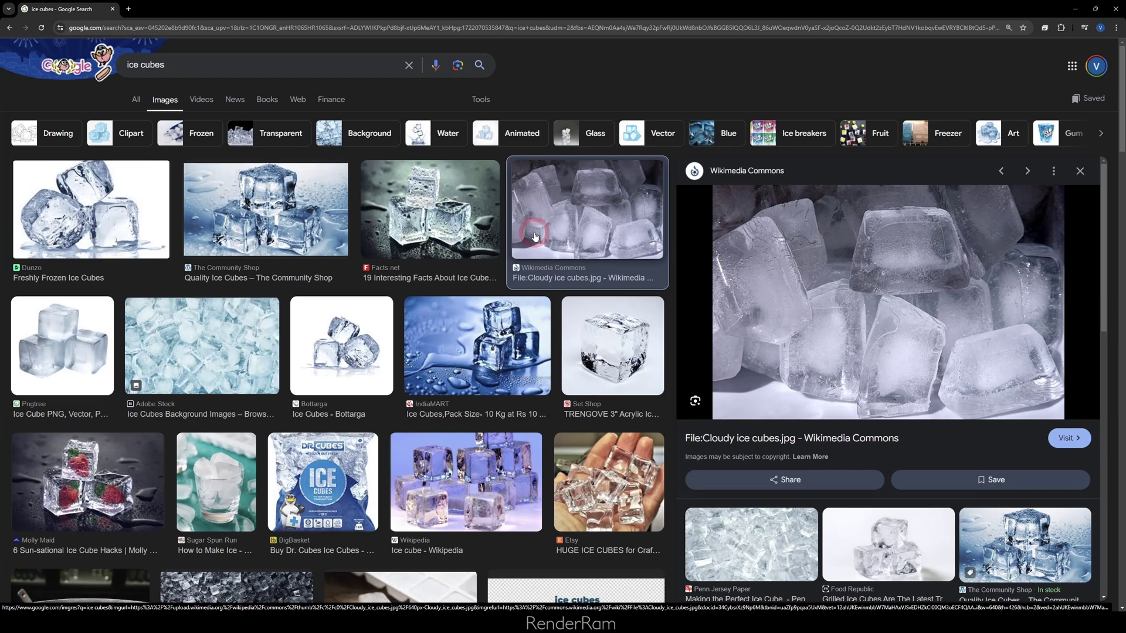
# Return from the ice cube references to the scene and review the modifier stack of Ice_Cubes_009 from Box to Noise.
pyautogui.click(1075, 9)
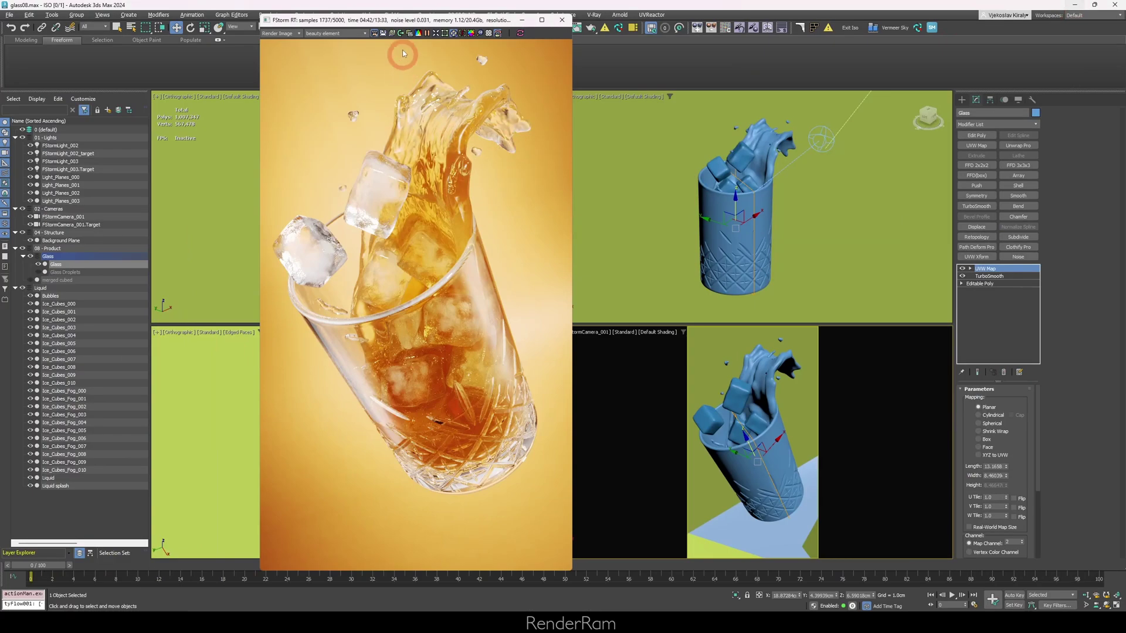
pyautogui.scroll(5, 705, 163)
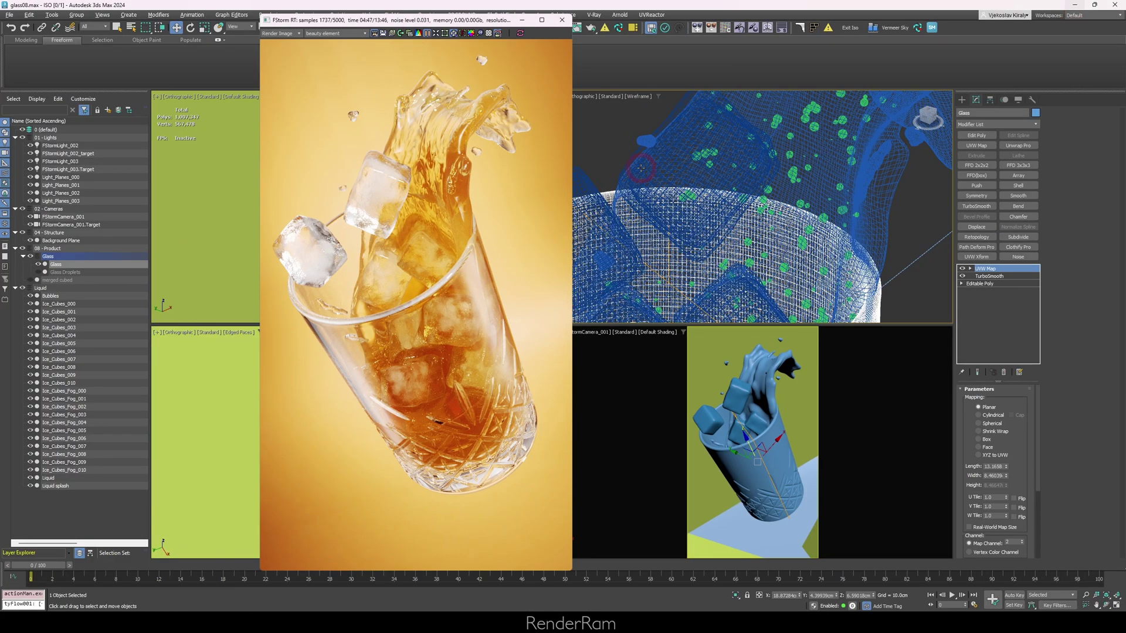
pyautogui.click(641, 168)
pyautogui.press('F4')
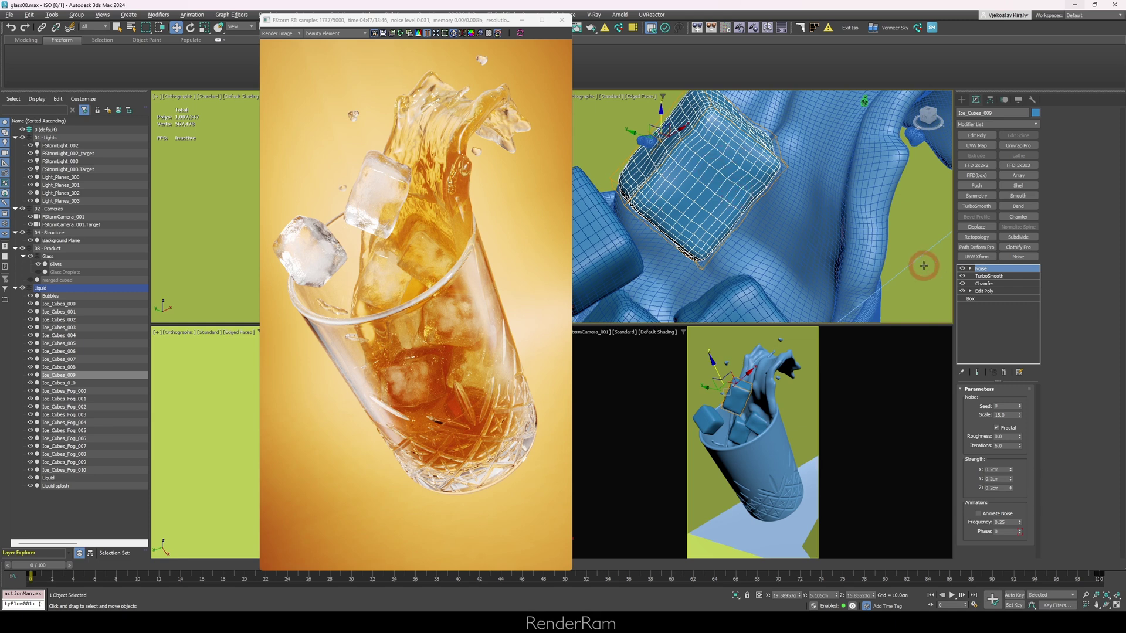
pyautogui.click(992, 299)
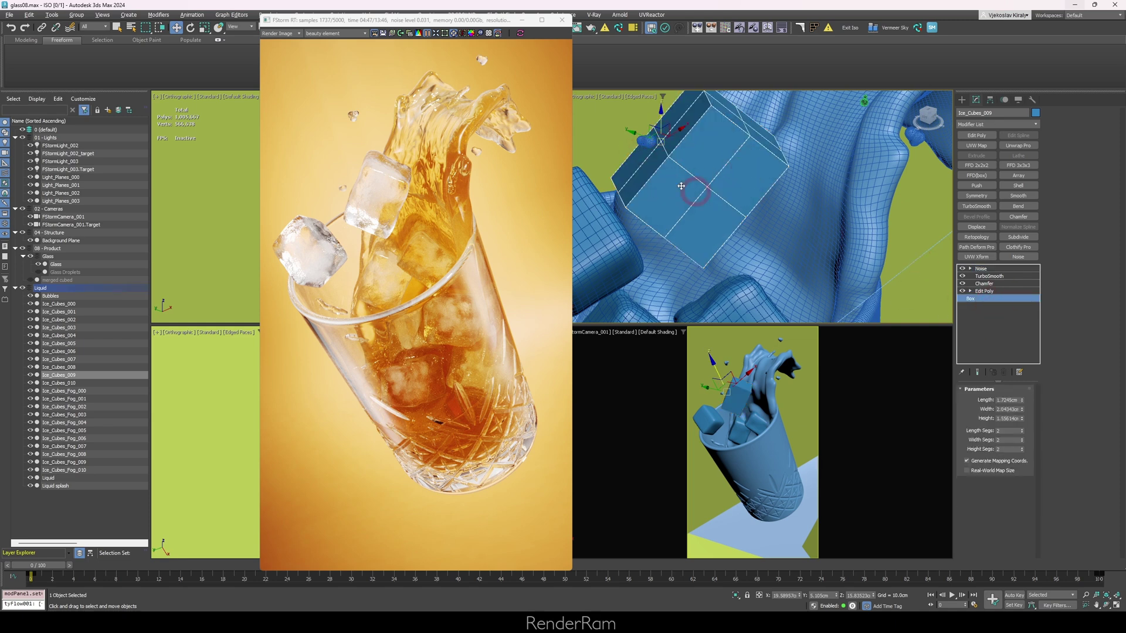
pyautogui.keyDown('alt'); pyautogui.moveTo(740, 210); pyautogui.dragTo(716, 204, button='middle'); pyautogui.keyUp('alt')
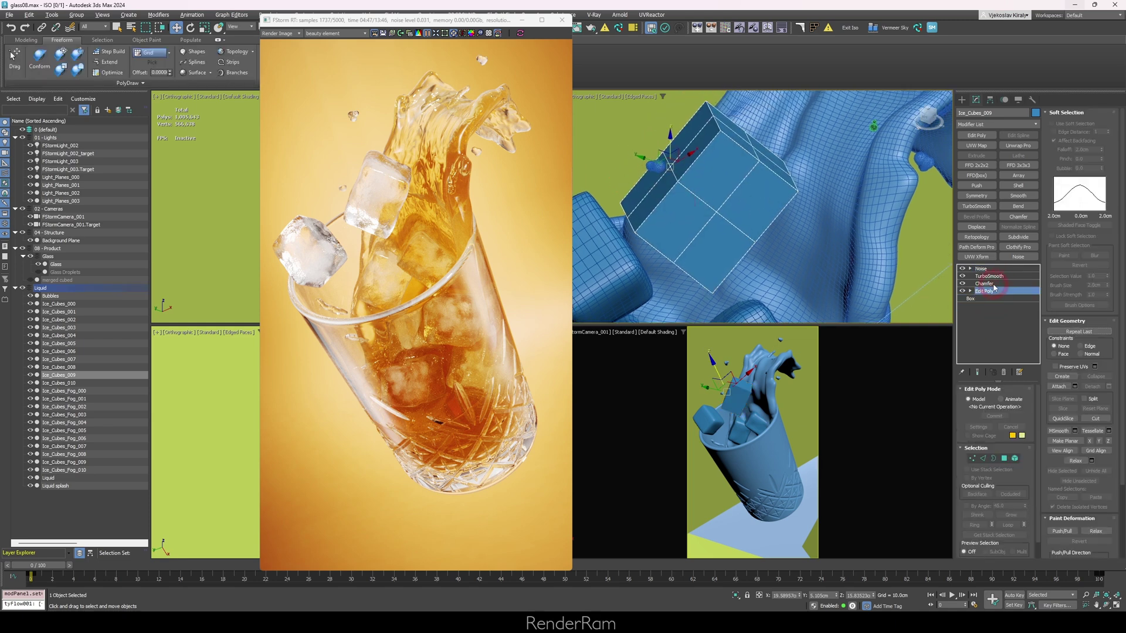
pyautogui.click(991, 269)
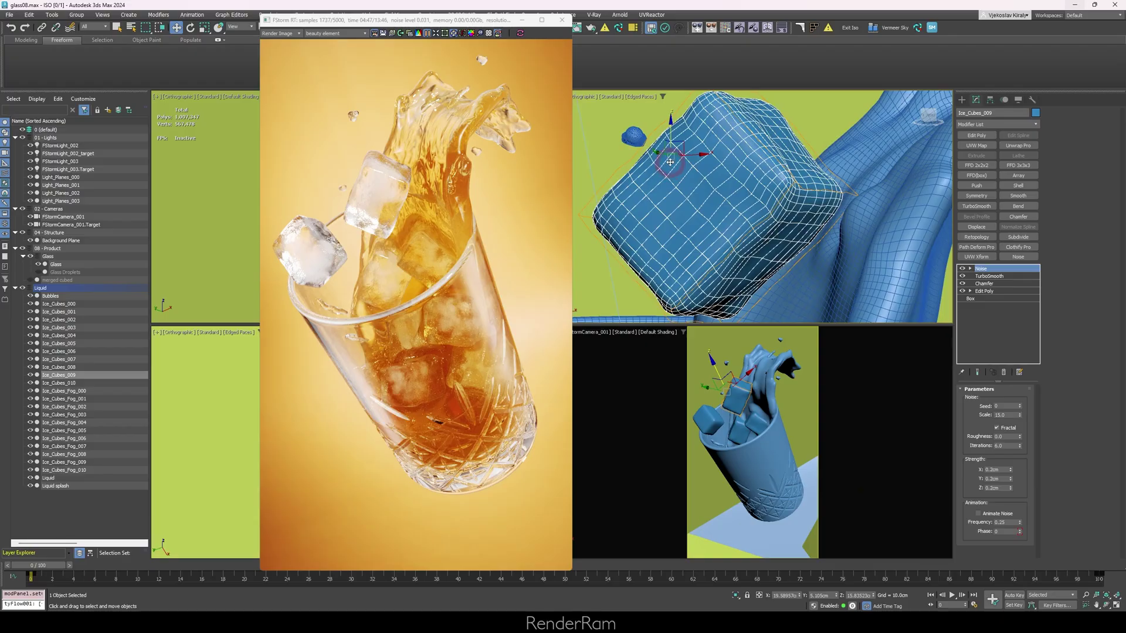
# Select the inner fog mesh Ice_Cubes_Fog_000 through wireframe display and view it shaded again.
pyautogui.press('F3')
pyautogui.scroll(5, 703, 120)
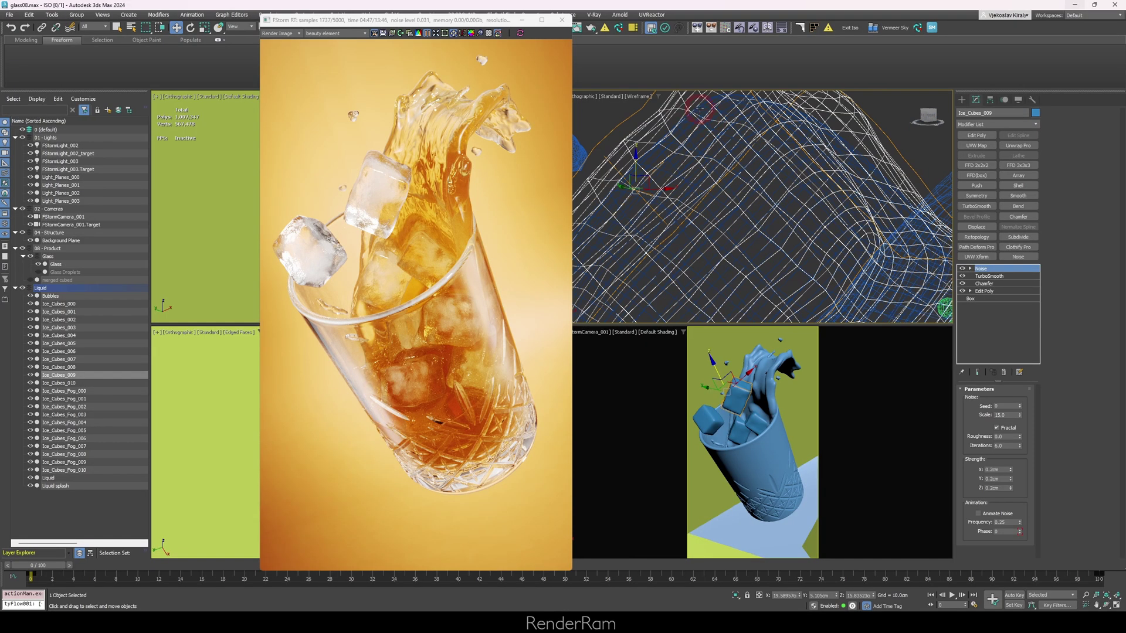
pyautogui.click(699, 109)
pyautogui.scroll(-3, 720, 200)
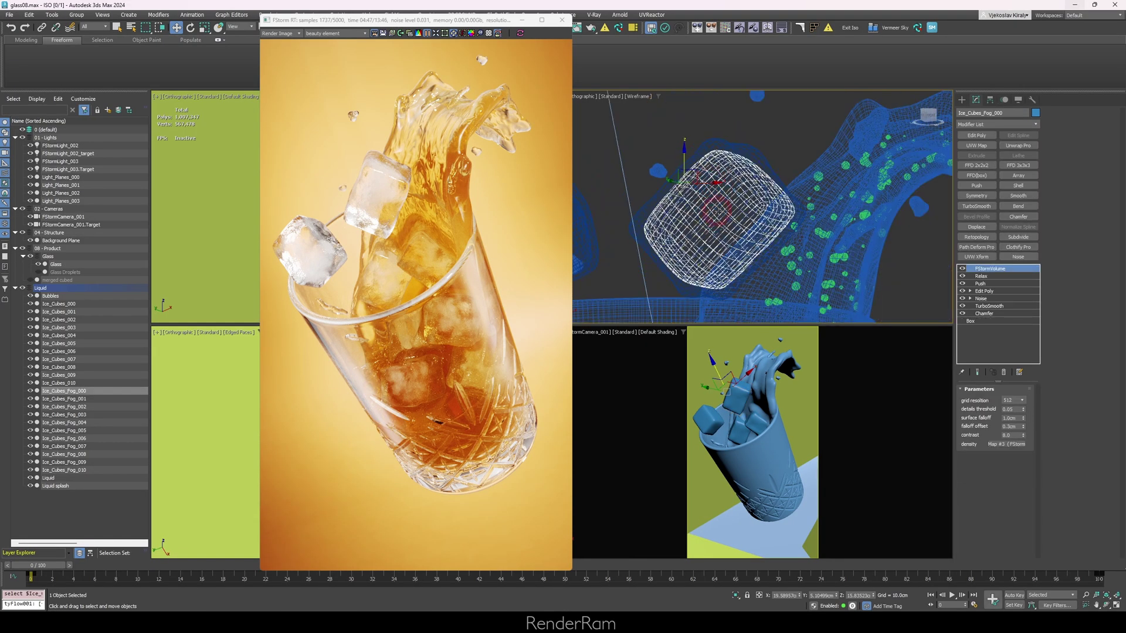
pyautogui.scroll(4, 716, 210)
pyautogui.press('F3')
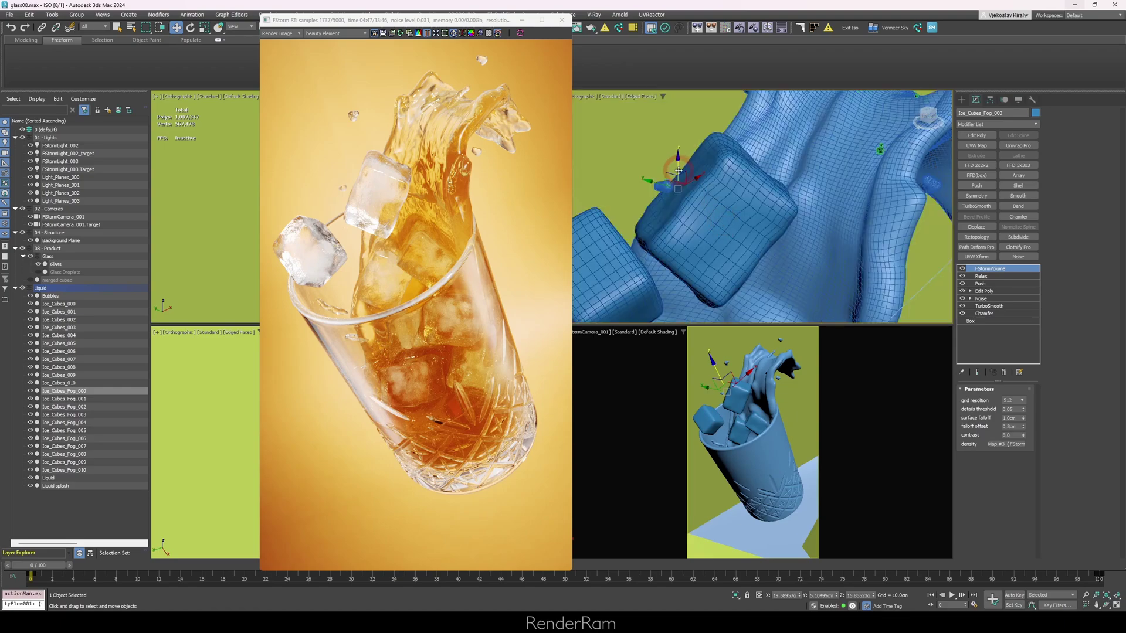
# Compare the outer cube Ice_Cubes_009 with its inner fog mesh Ice_Cubes_Fog_000 in see-through display.
pyautogui.moveTo(684, 175); pyautogui.dragTo(657, 117)
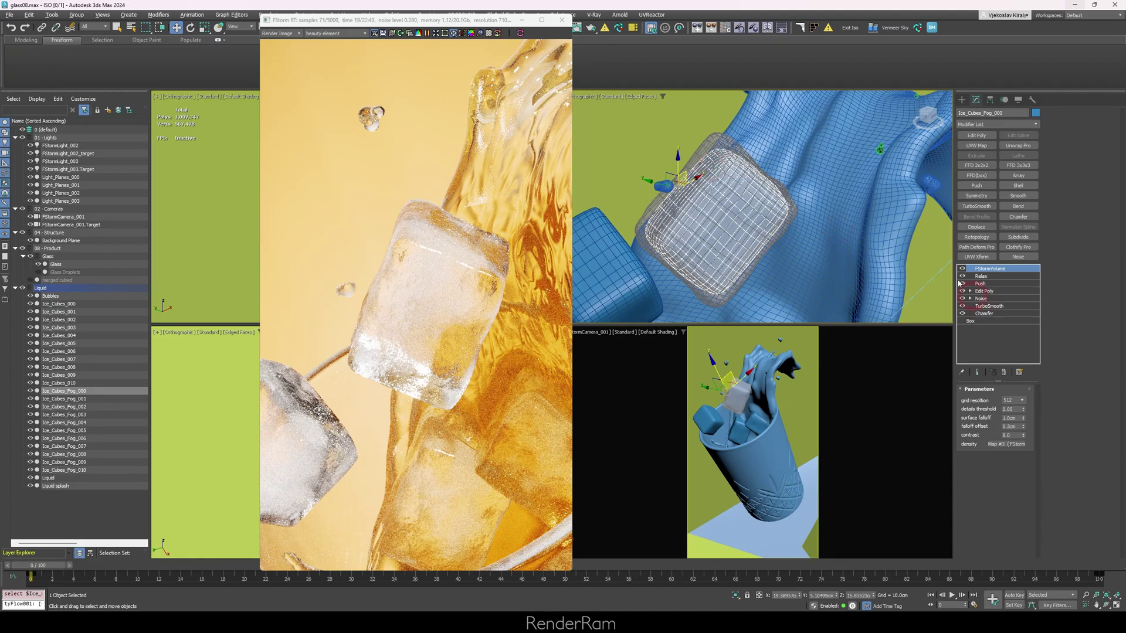
pyautogui.click(703, 154)
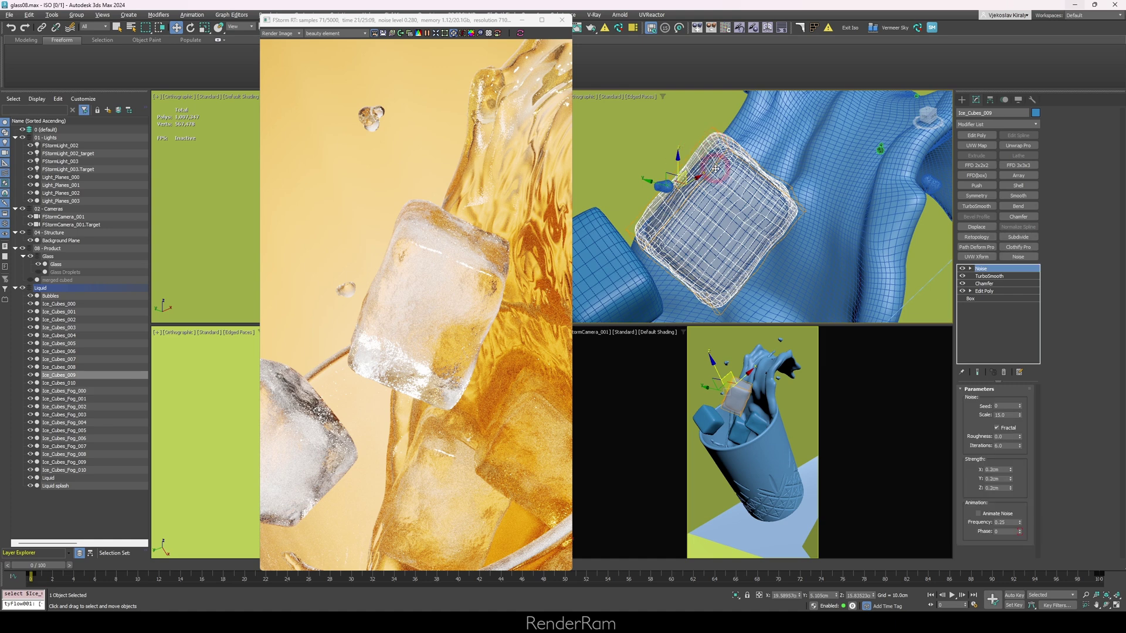
pyautogui.click(716, 169)
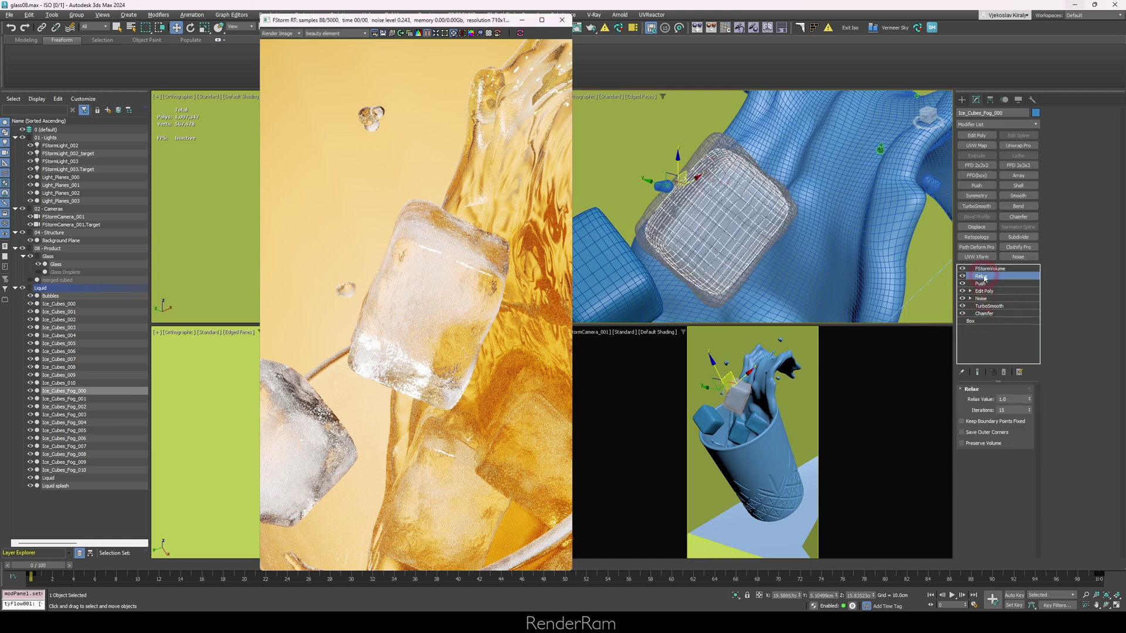
# Toggle the Relax modifier of Ice_Cubes_Fog_000 off and on to compare the mesh with and without it.
pyautogui.click(962, 276)
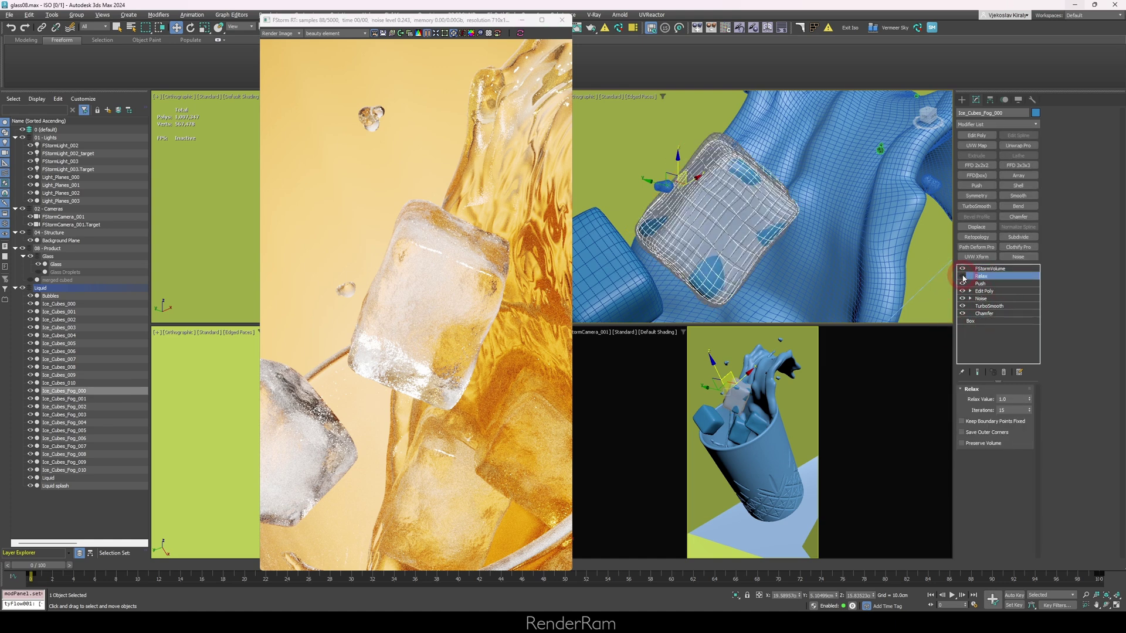
pyautogui.click(961, 276)
pyautogui.click(962, 276)
pyautogui.click(962, 276)
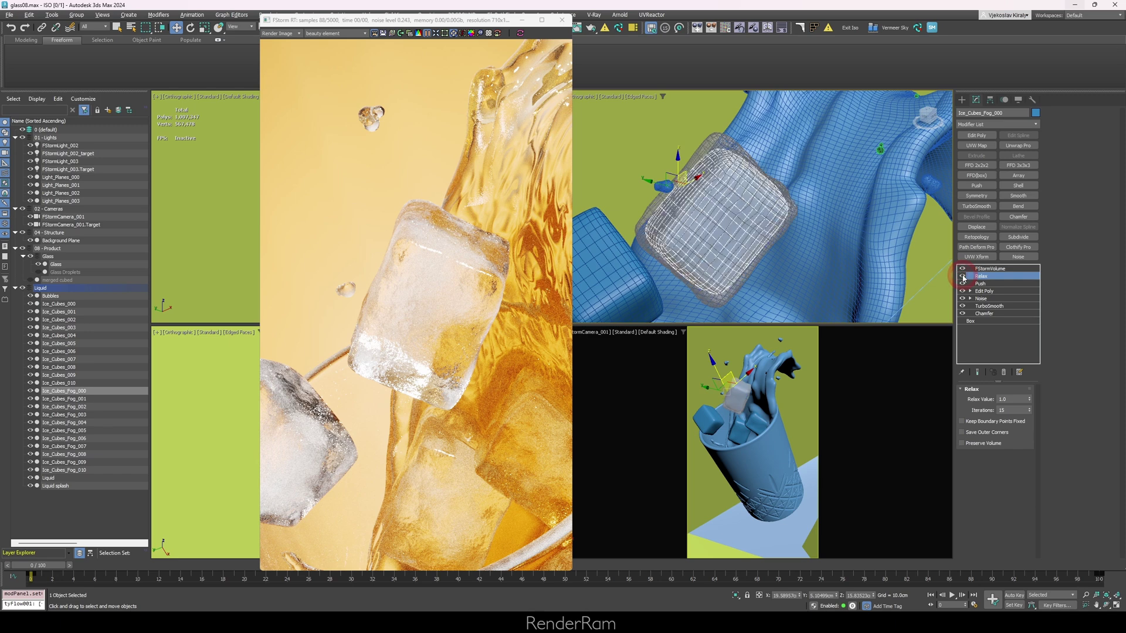
# Compare Ice_Cubes_Fog_000 with its Push modifier off and on, and review its Relax and FStormVolume modifiers.
pyautogui.click(978, 284)
pyautogui.click(962, 283)
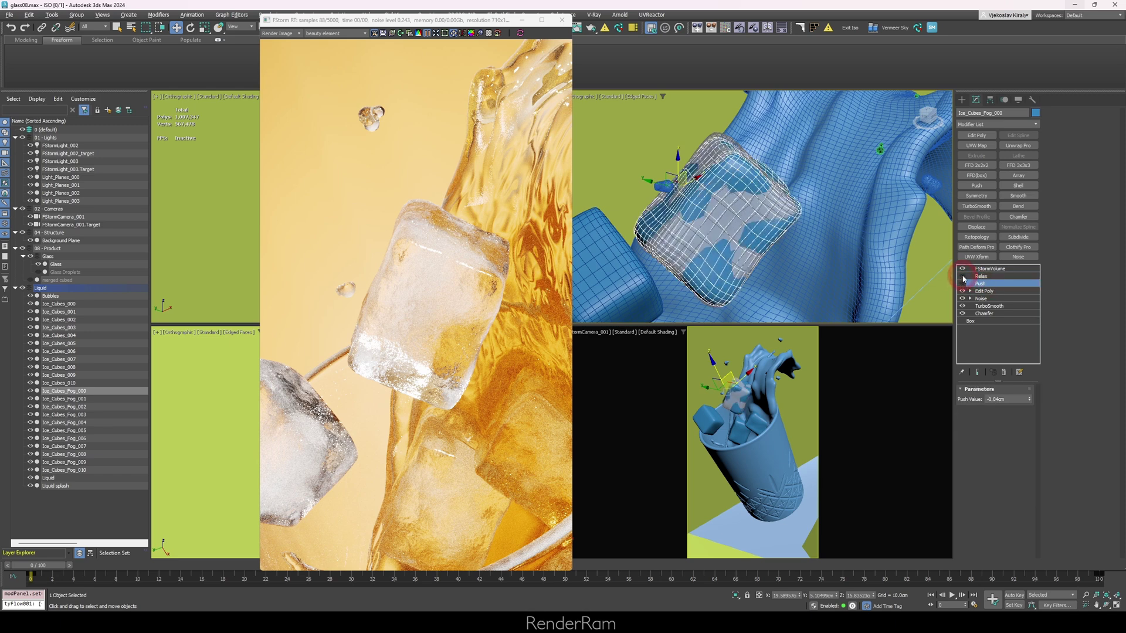
pyautogui.click(962, 284)
pyautogui.click(980, 276)
pyautogui.click(989, 268)
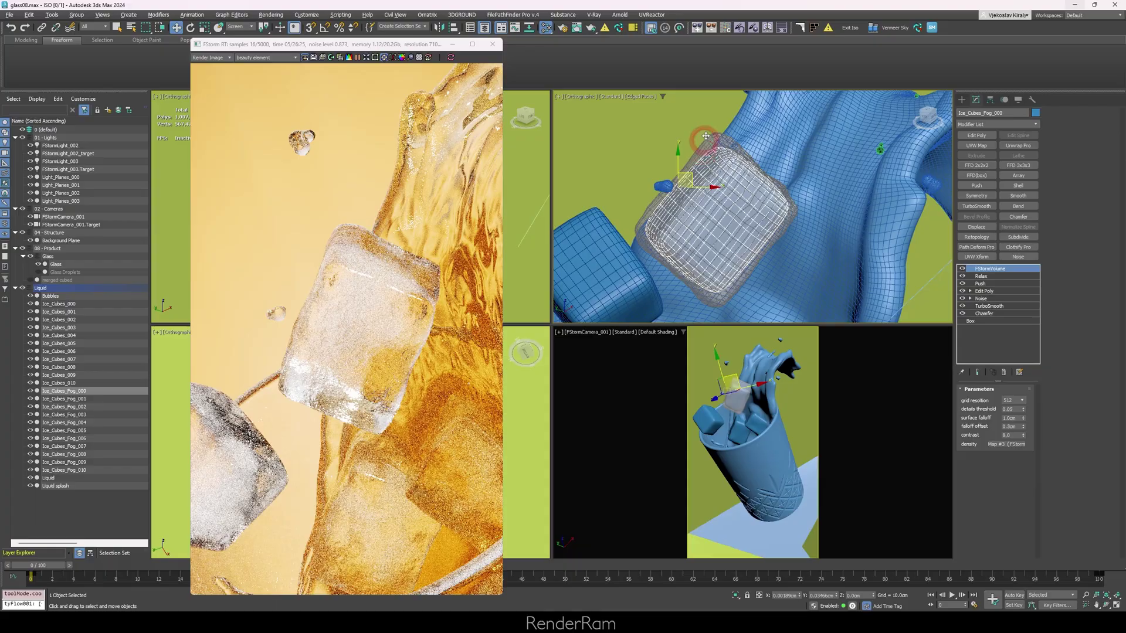
# Move the fog mesh out of its ice cube and inspect its FStormNoise density map and FStormVolumeMat material.
pyautogui.moveTo(742, 91); pyautogui.dragTo(722, 71)
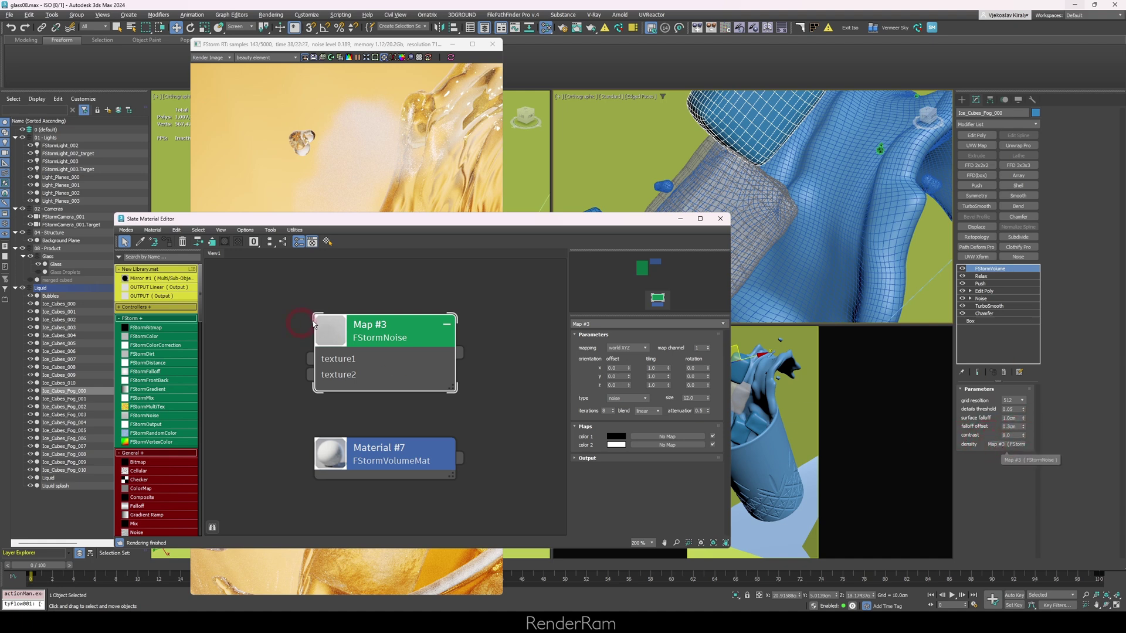
pyautogui.moveTo(351, 348); pyautogui.dragTo(377, 334)
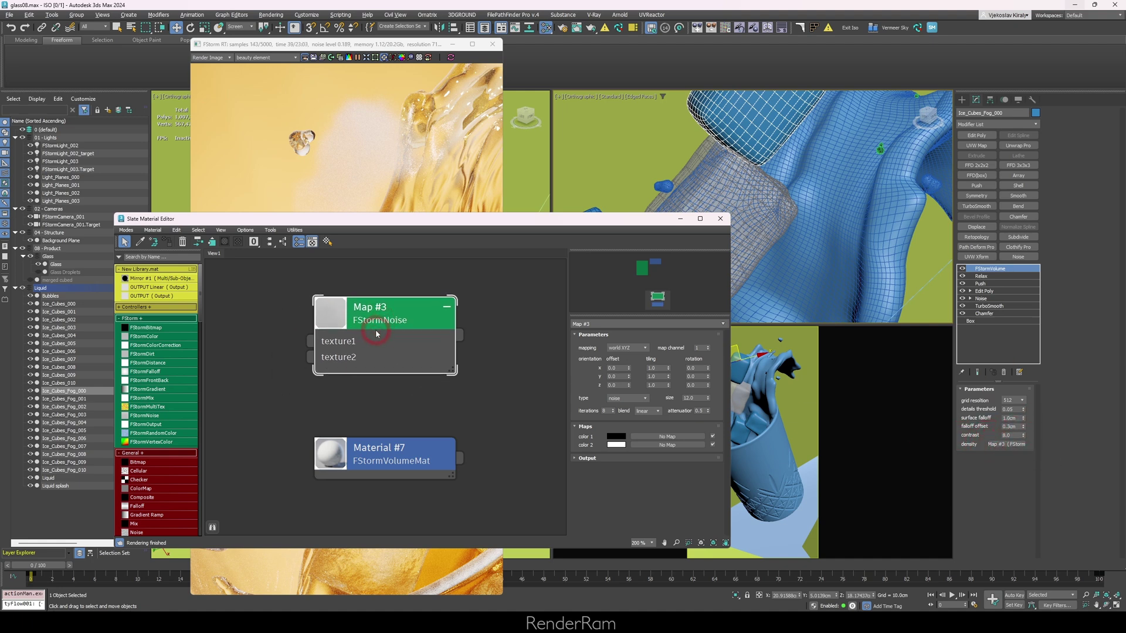
pyautogui.doubleClick(394, 466)
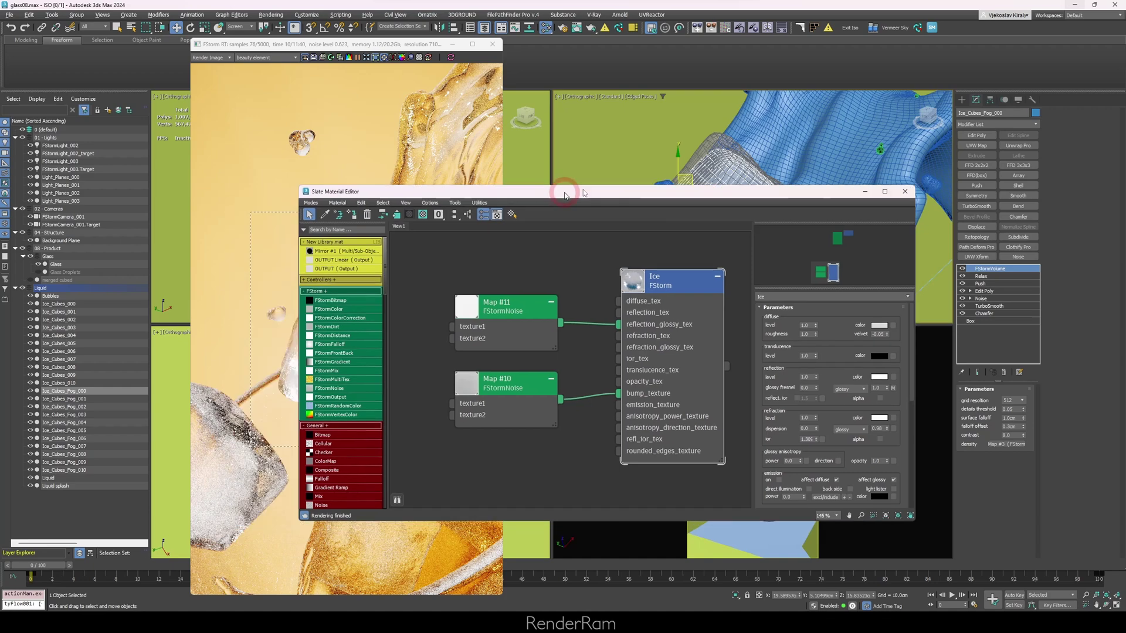
# Examine the Ice material and the FStormNoise map feeding its reflection glossiness.
pyautogui.moveTo(566, 196); pyautogui.dragTo(766, 119)
pyautogui.click(856, 202)
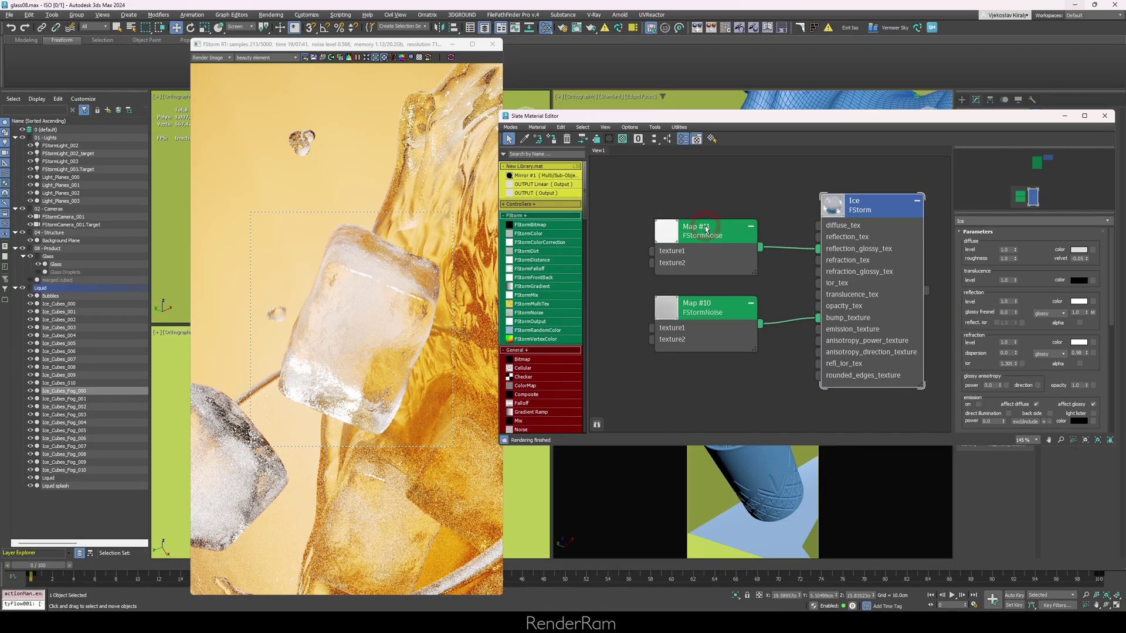
pyautogui.click(720, 221)
pyautogui.moveTo(719, 220); pyautogui.dragTo(708, 234)
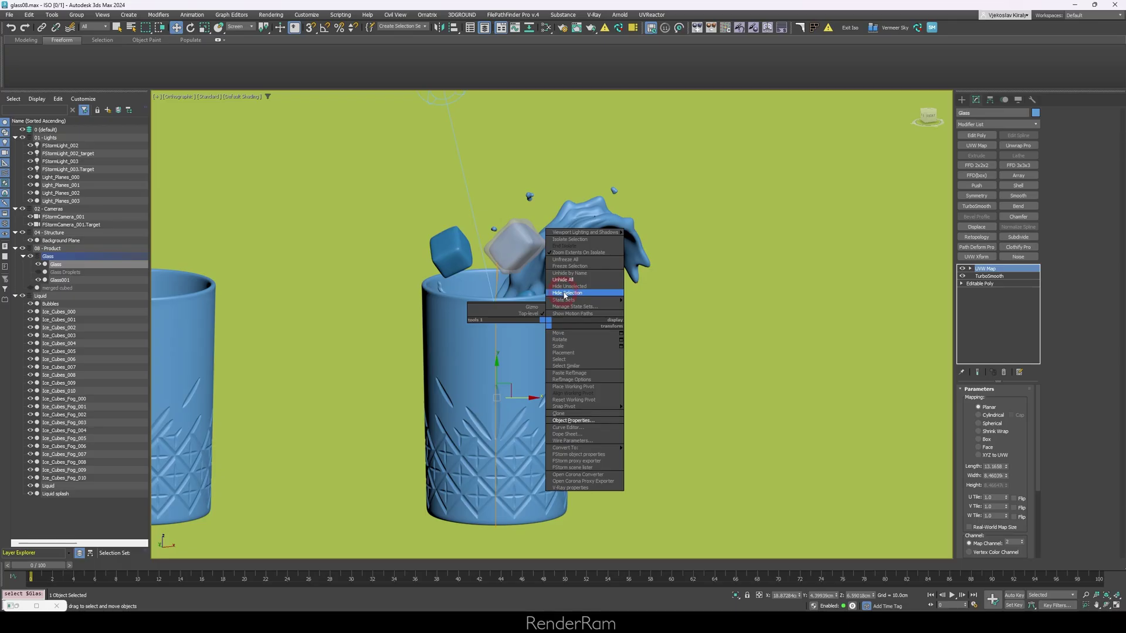
# Hide the selected Glass object to examine the liquid and ice cubes inside it.
pyautogui.click(563, 293)
pyautogui.moveTo(485, 303); pyautogui.dragTo(459, 273, button='middle')
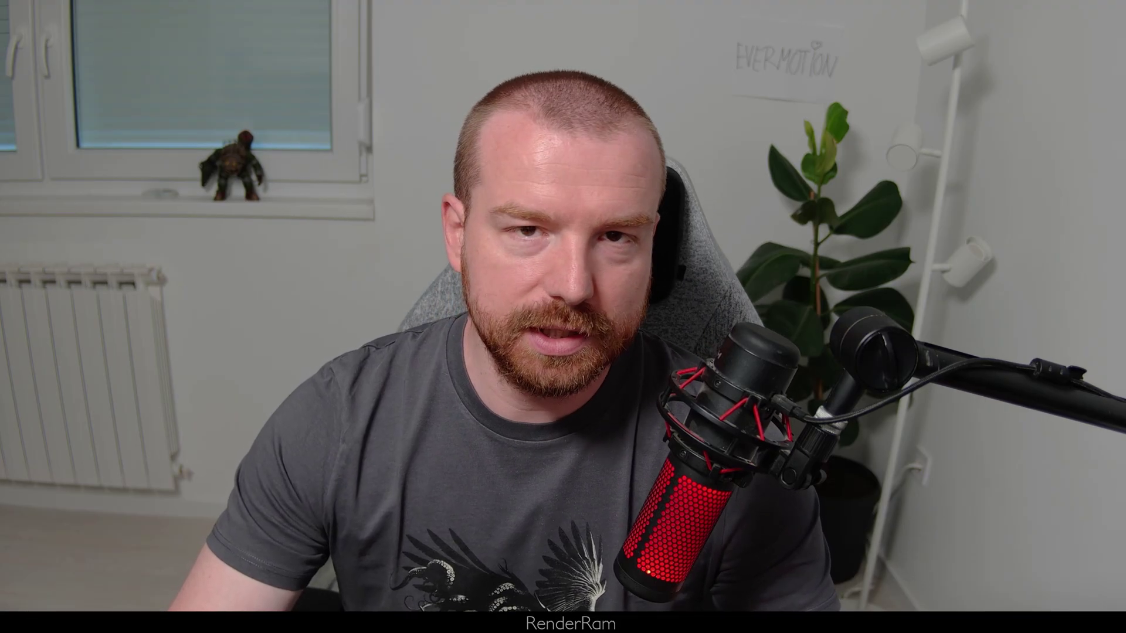
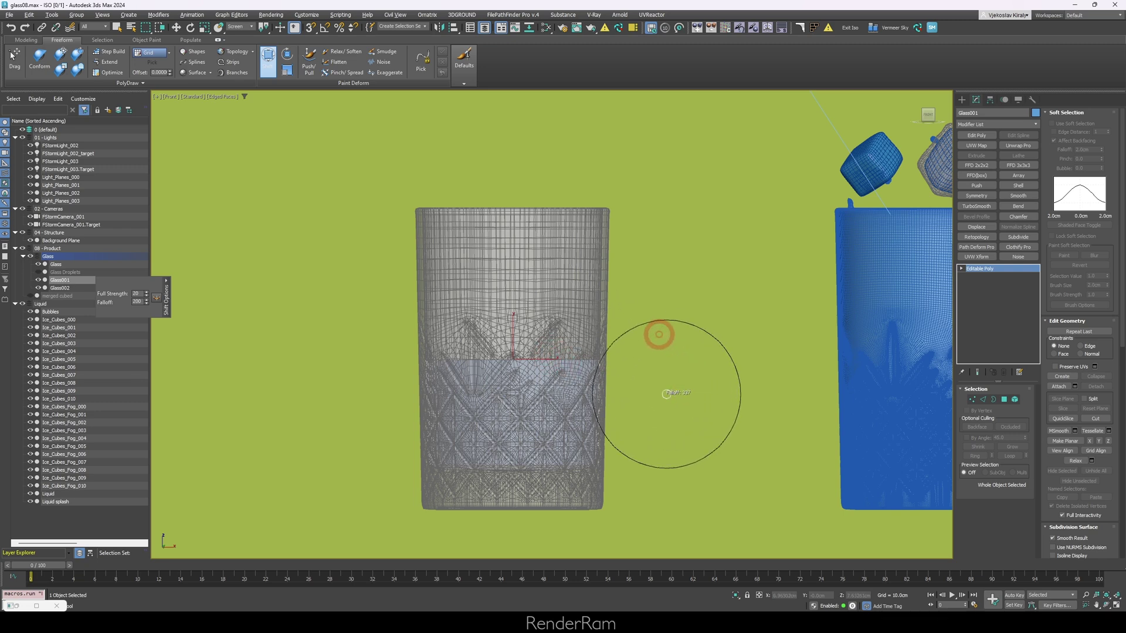
# Enlarge and strengthen the Shift brush, and pull the liquid mesh Glass001 up over the glass rim into a curved splash.
pyautogui.moveTo(658, 334)
pyautogui.keyDown('shift'); pyautogui.mouseDown()
pyautogui.moveTo(661, 269)
pyautogui.moveTo(643, 324)
pyautogui.mouseUp(); pyautogui.keyUp('shift')
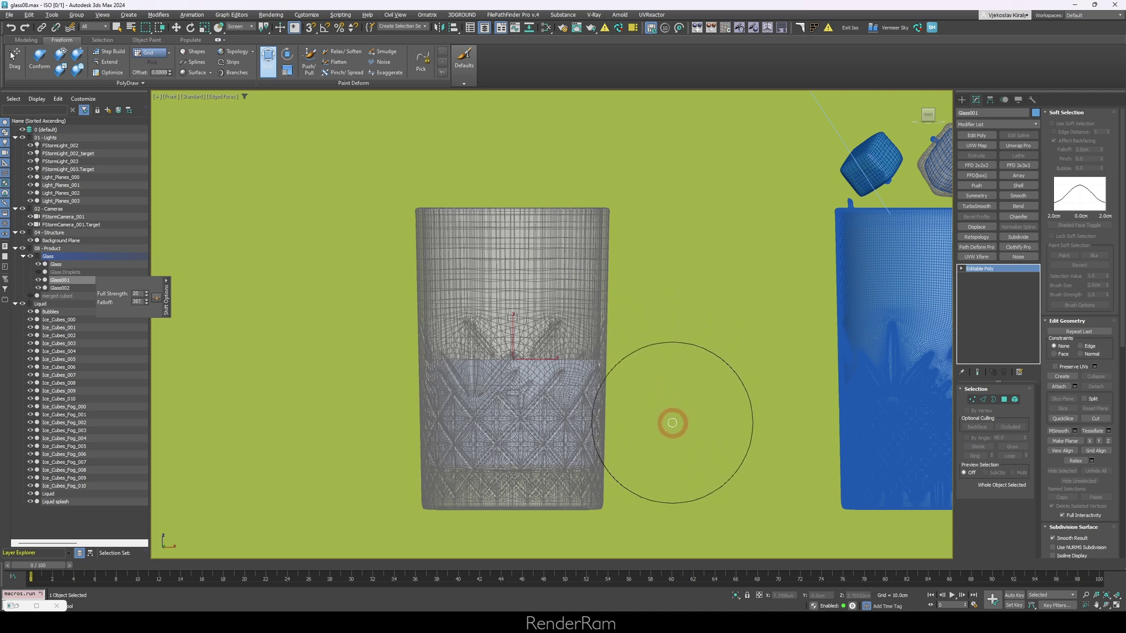
pyautogui.moveTo(670, 386)
pyautogui.keyDown('ctrl'); pyautogui.keyDown('shift'); pyautogui.mouseDown()
pyautogui.moveTo(663, 369)
pyautogui.moveTo(670, 420)
pyautogui.mouseUp(); pyautogui.keyUp('shift'); pyautogui.keyUp('ctrl')
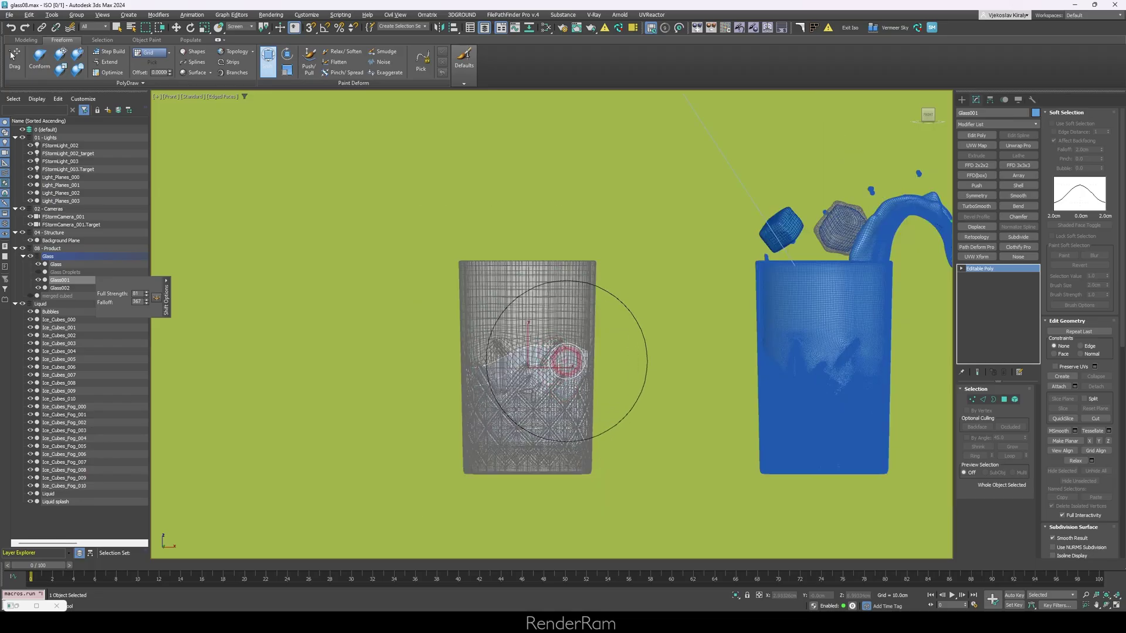
pyautogui.moveTo(566, 361)
pyautogui.mouseDown()
pyautogui.moveTo(589, 365)
pyautogui.moveTo(611, 281)
pyautogui.mouseUp()
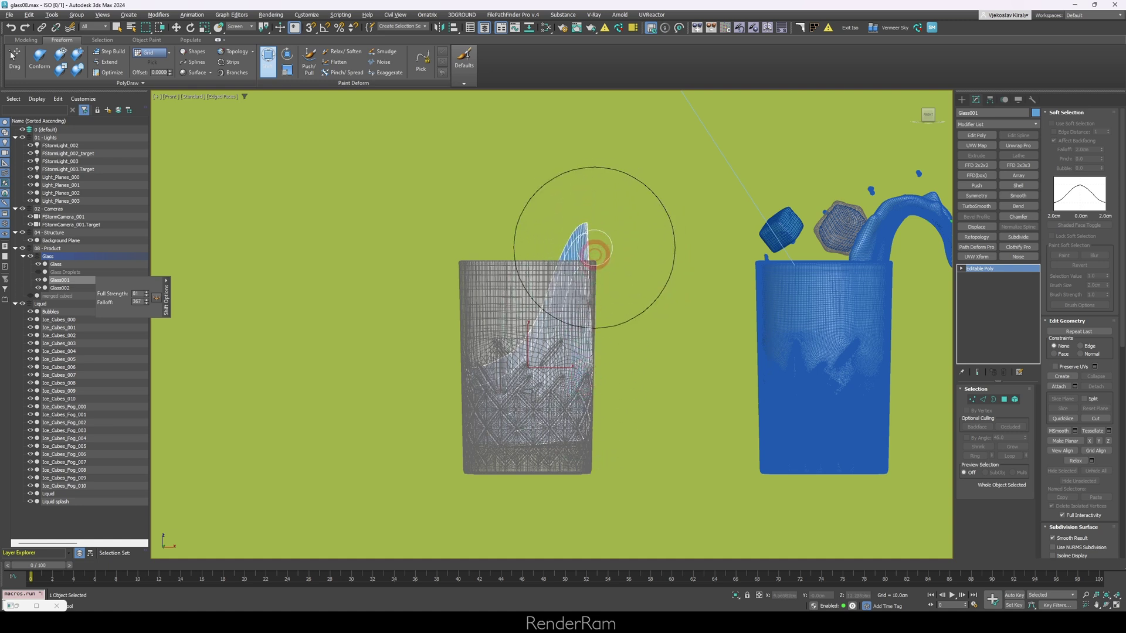
pyautogui.moveTo(595, 252)
pyautogui.mouseDown()
pyautogui.moveTo(585, 219)
pyautogui.moveTo(604, 197)
pyautogui.moveTo(595, 287)
pyautogui.moveTo(575, 268)
pyautogui.moveTo(592, 266)
pyautogui.moveTo(610, 189)
pyautogui.moveTo(625, 183)
pyautogui.moveTo(619, 159)
pyautogui.moveTo(678, 139)
pyautogui.moveTo(682, 159)
pyautogui.moveTo(570, 179)
pyautogui.moveTo(648, 159)
pyautogui.moveTo(665, 132)
pyautogui.moveTo(639, 207)
pyautogui.moveTo(700, 187)
pyautogui.moveTo(677, 255)
pyautogui.moveTo(634, 165)
pyautogui.mouseUp()
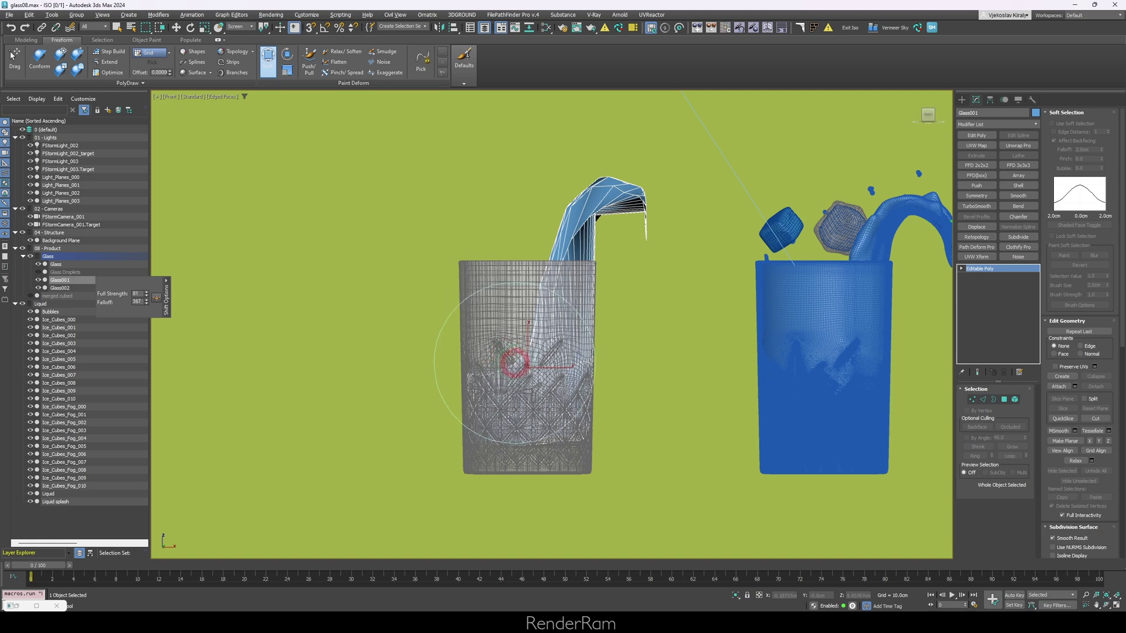
pyautogui.rightClick(563, 276)
pyautogui.moveTo(563, 276)
pyautogui.keyDown('alt'); pyautogui.mouseDown(button='middle')
pyautogui.moveTo(502, 327)
pyautogui.moveTo(440, 327)
pyautogui.moveTo(517, 352)
pyautogui.mouseUp(button='middle'); pyautogui.keyUp('alt')
pyautogui.press('f')
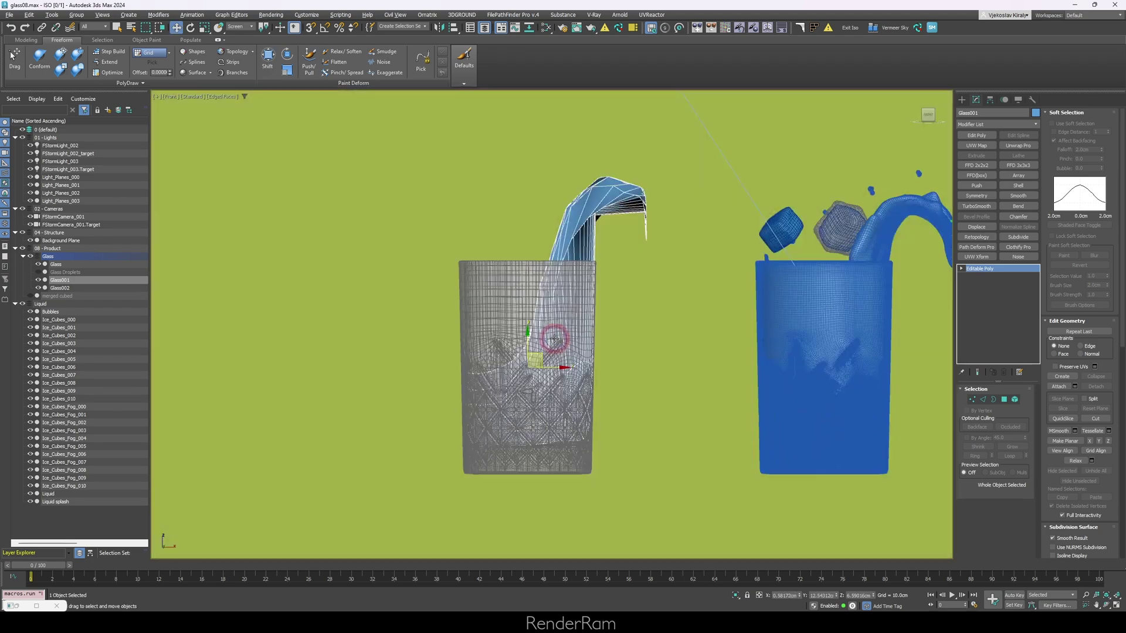
# Apply a Retopology modifier to the stretched liquid mesh and compute it with a face count of 1000.
pyautogui.click(973, 237)
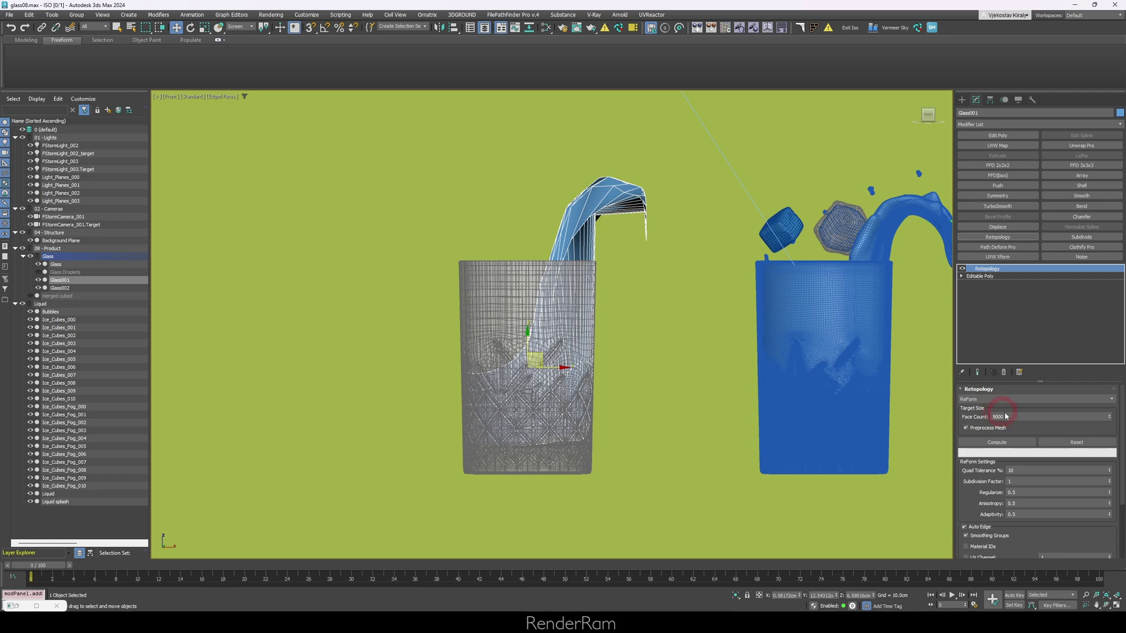
pyautogui.write('1000')
pyautogui.press('Return')
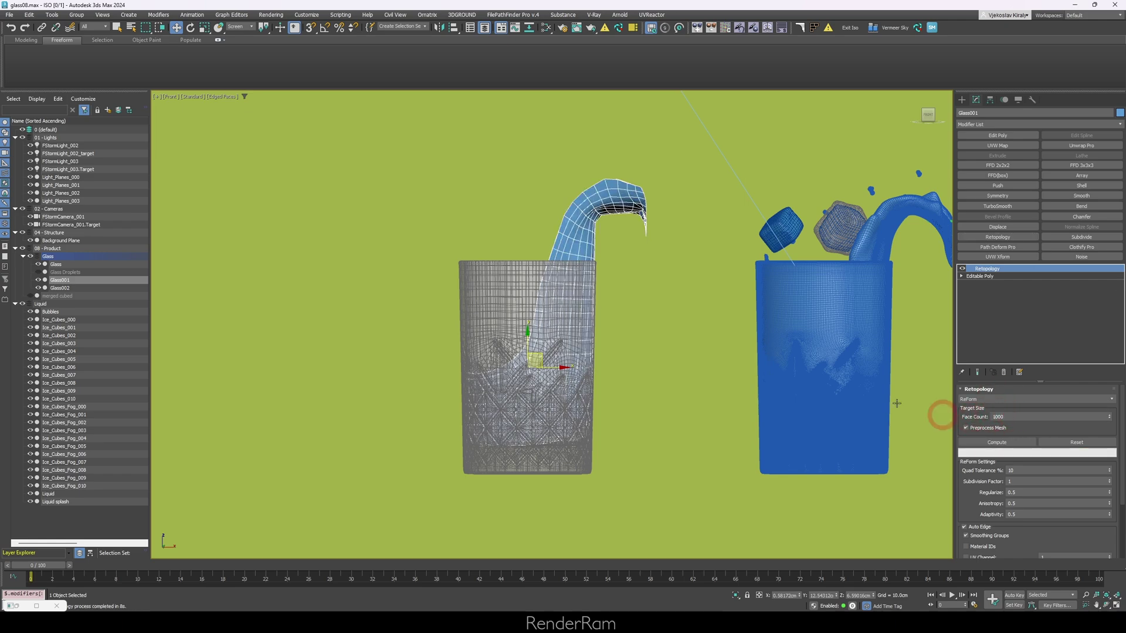
pyautogui.keyDown('alt'); pyautogui.moveTo(896, 404); pyautogui.dragTo(686, 196, button='middle'); pyautogui.keyUp('alt')
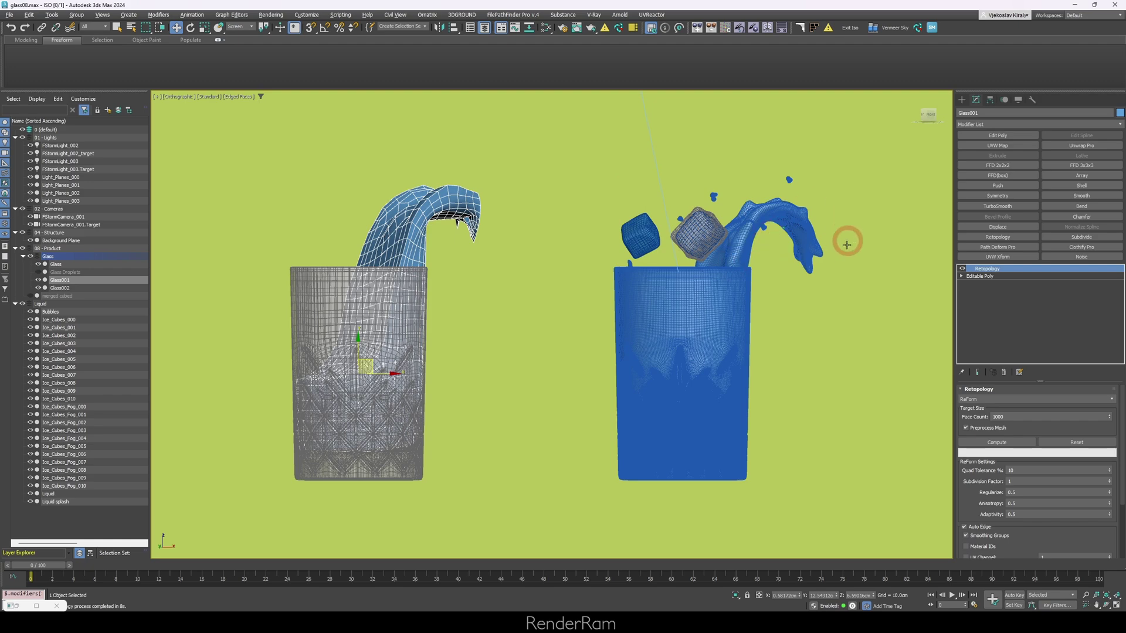
pyautogui.keyDown('alt'); pyautogui.moveTo(364, 257); pyautogui.dragTo(508, 311, button='middle'); pyautogui.keyUp('alt')
# Add an Edit Poly modifier above Retopology and reshape the arc of the splash with the Shift brush.
pyautogui.press('f')
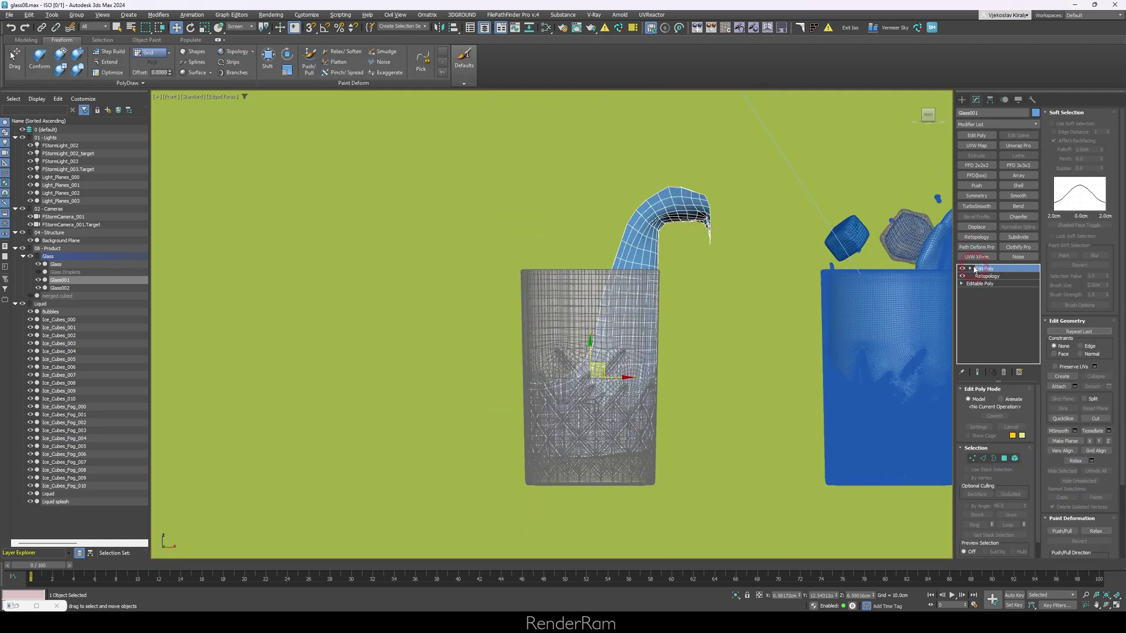
pyautogui.press('shift')
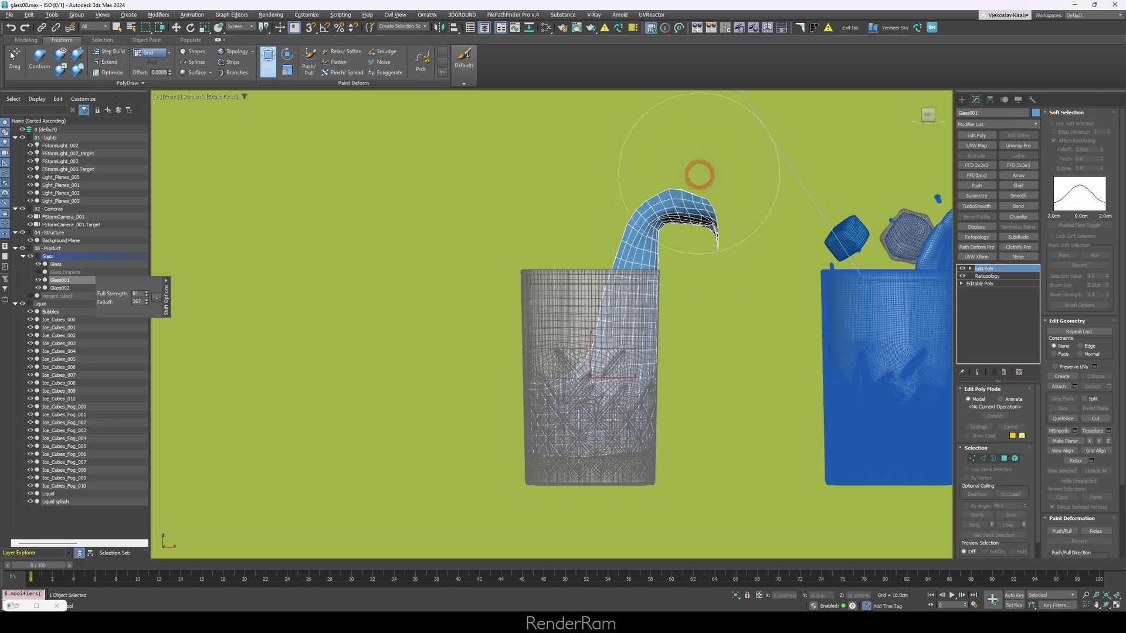
pyautogui.moveTo(699, 174)
pyautogui.mouseDown()
pyautogui.moveTo(721, 189)
pyautogui.moveTo(656, 176)
pyautogui.moveTo(621, 201)
pyautogui.moveTo(664, 291)
pyautogui.moveTo(653, 238)
pyautogui.mouseUp()
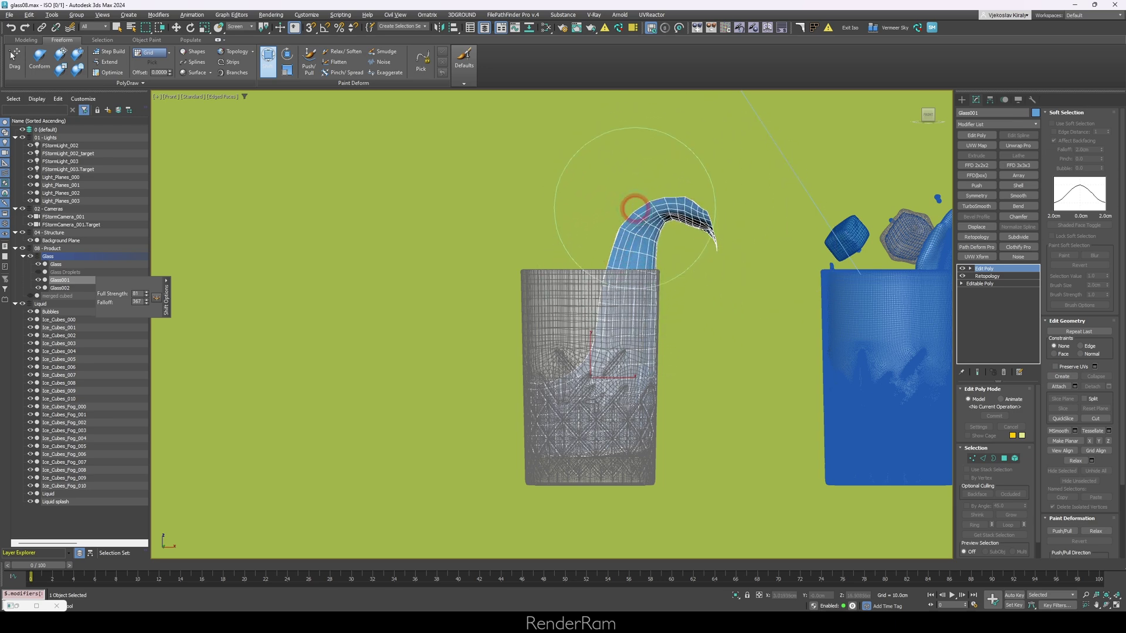
pyautogui.keyDown('alt'); pyautogui.moveTo(674, 252); pyautogui.dragTo(558, 386, button='middle'); pyautogui.keyUp('alt')
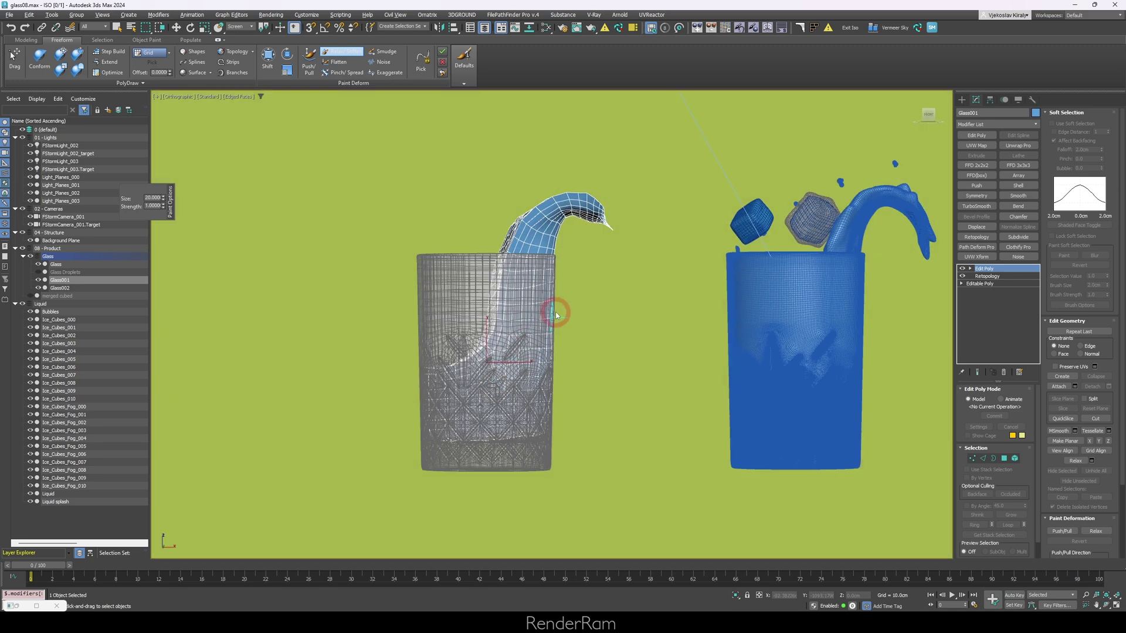
# Smooth the liquid along the glass wall with the Relax/Soften brush, and activate the Conform brush.
pyautogui.scroll(5, 539, 323)
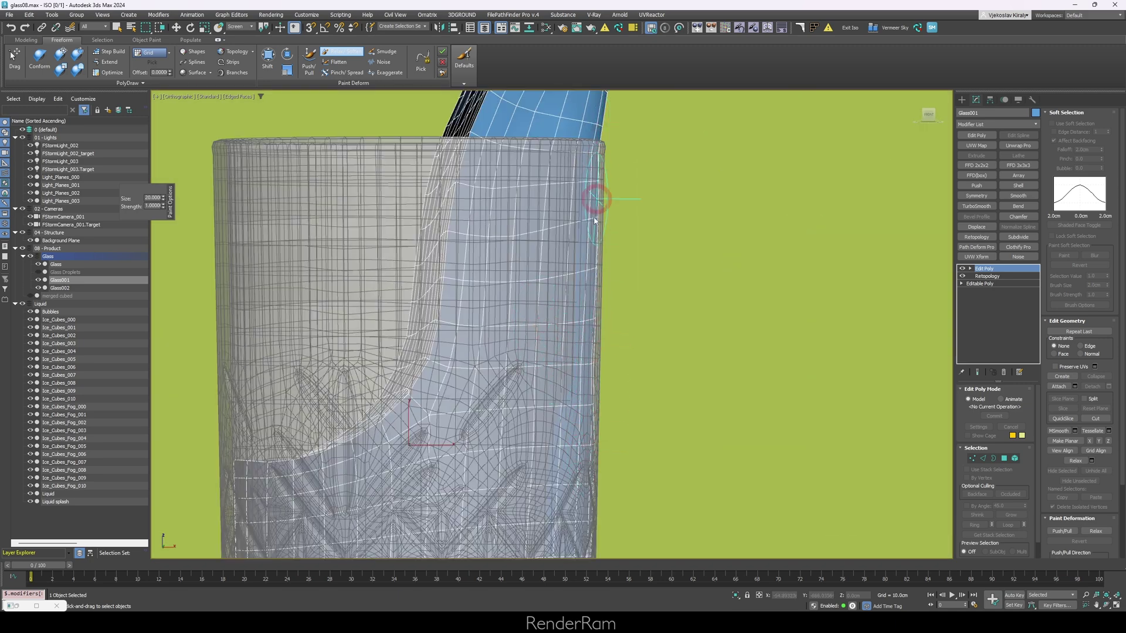
pyautogui.scroll(-6, 575, 410)
pyautogui.press('w')
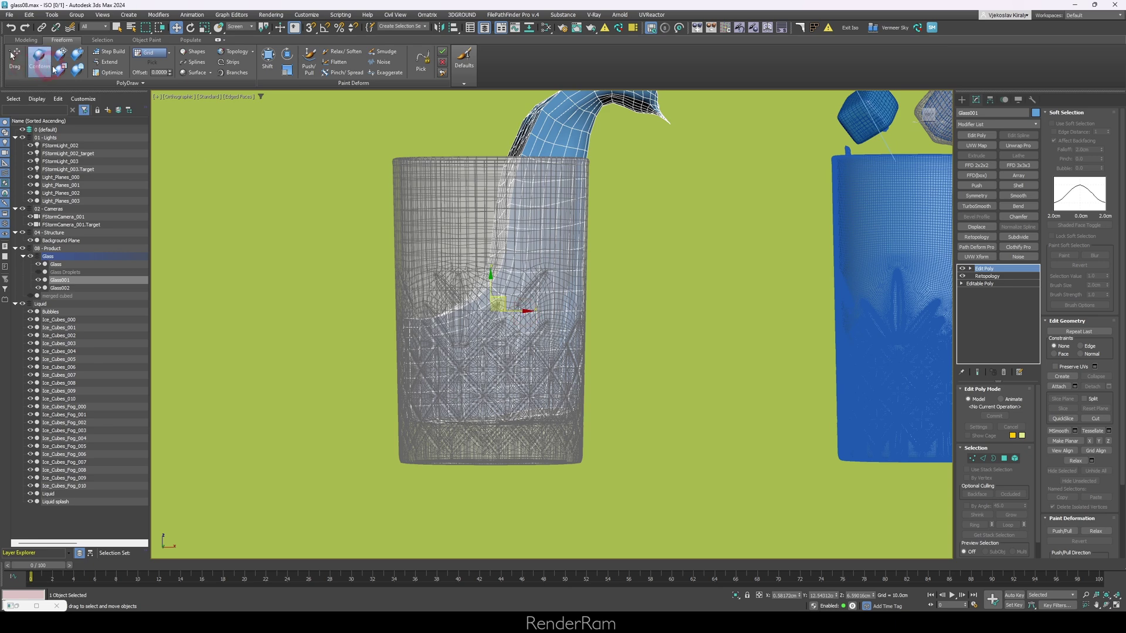
pyautogui.click(36, 60)
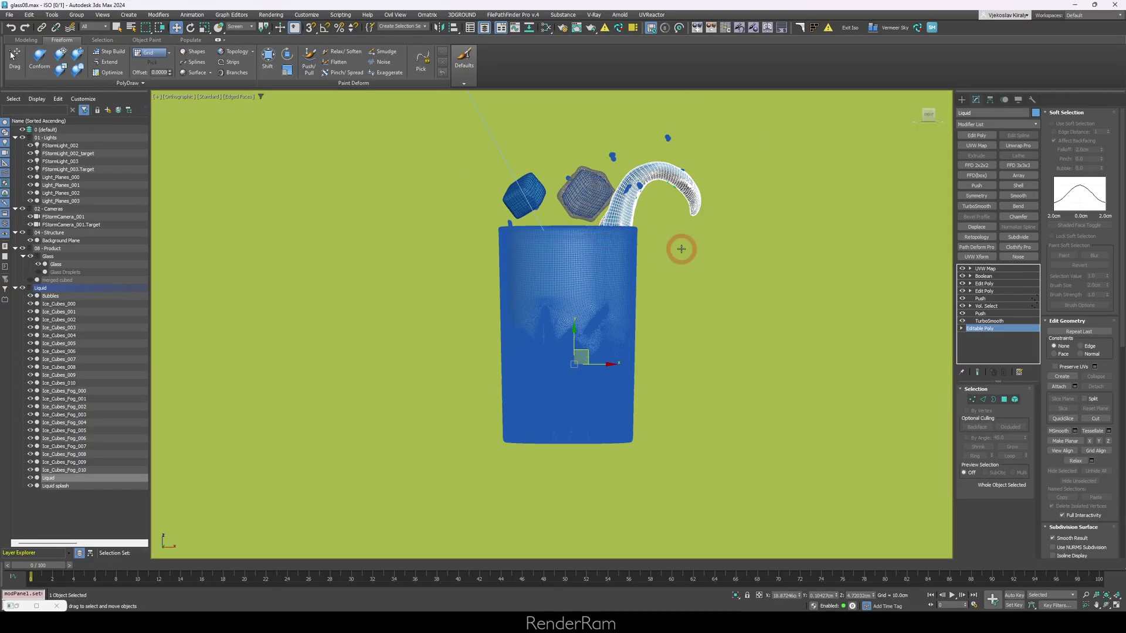
# Examine the base mesh of the Liquid object from several angles and in isolation, and review its TurboSmooth modifier.
pyautogui.keyDown('alt'); pyautogui.moveTo(681, 249); pyautogui.dragTo(1009, 363, button='middle'); pyautogui.keyUp('alt')
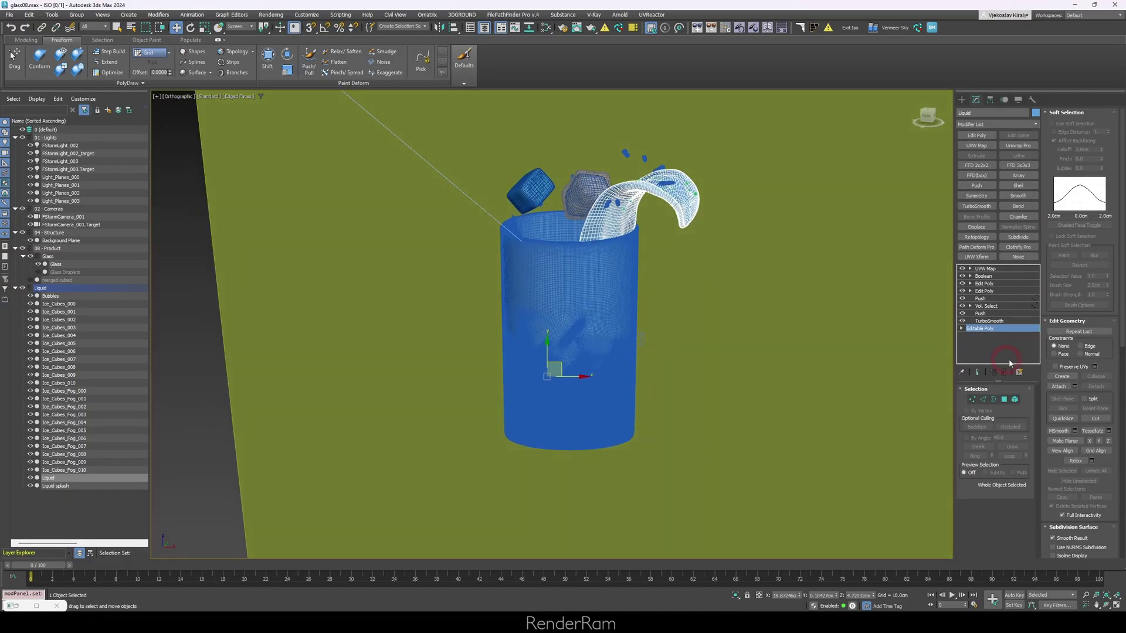
pyautogui.keyDown('alt'); pyautogui.moveTo(971, 330); pyautogui.dragTo(1015, 281, button='middle'); pyautogui.keyUp('alt')
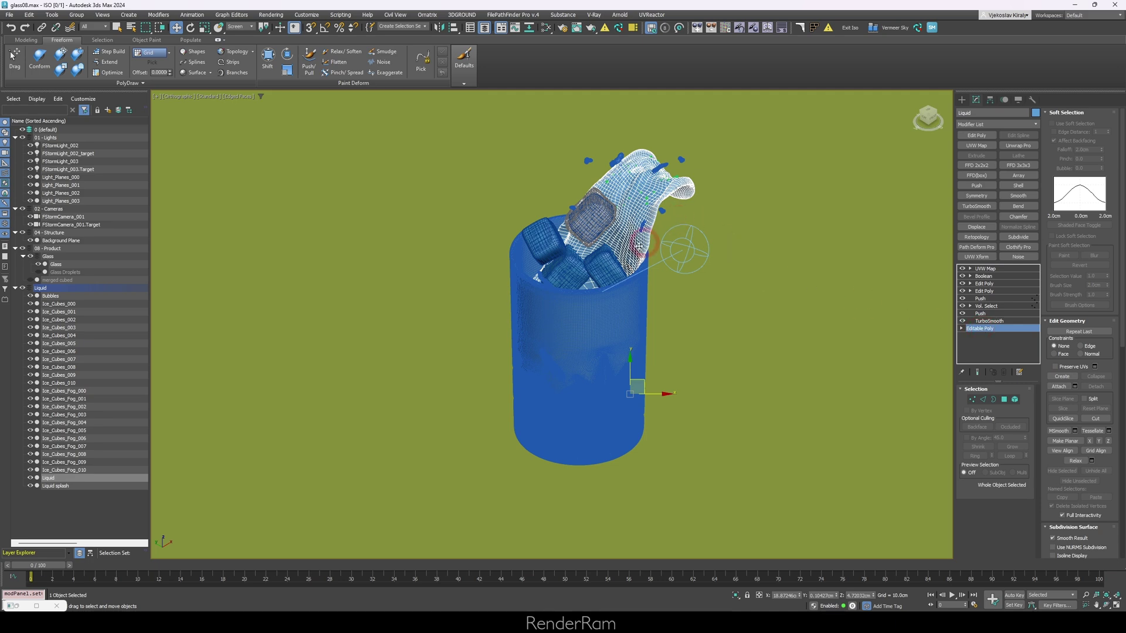
pyautogui.hotkey('alt', 'q')
pyautogui.keyDown('alt'); pyautogui.moveTo(639, 246); pyautogui.dragTo(613, 244, button='middle'); pyautogui.keyUp('alt')
pyautogui.scroll(5, 641, 284)
pyautogui.hotkey('alt', 'q')
pyautogui.click(982, 321)
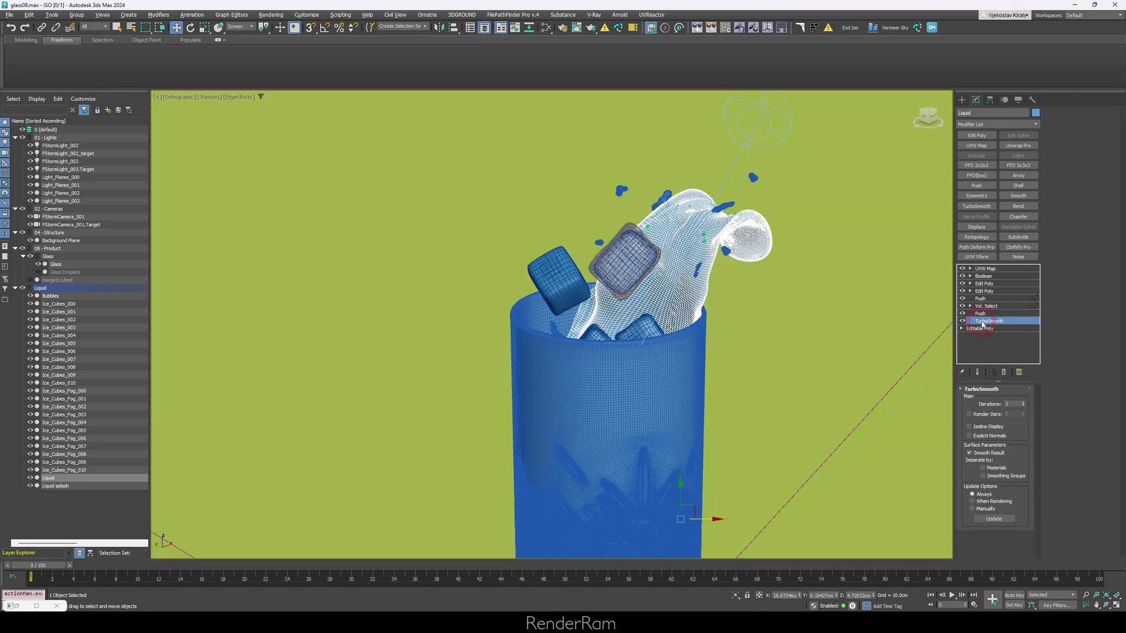
# Inspect the Push modifier above TurboSmooth and the overlap between liquid and glass wall in close-up wireframe.
pyautogui.click(980, 314)
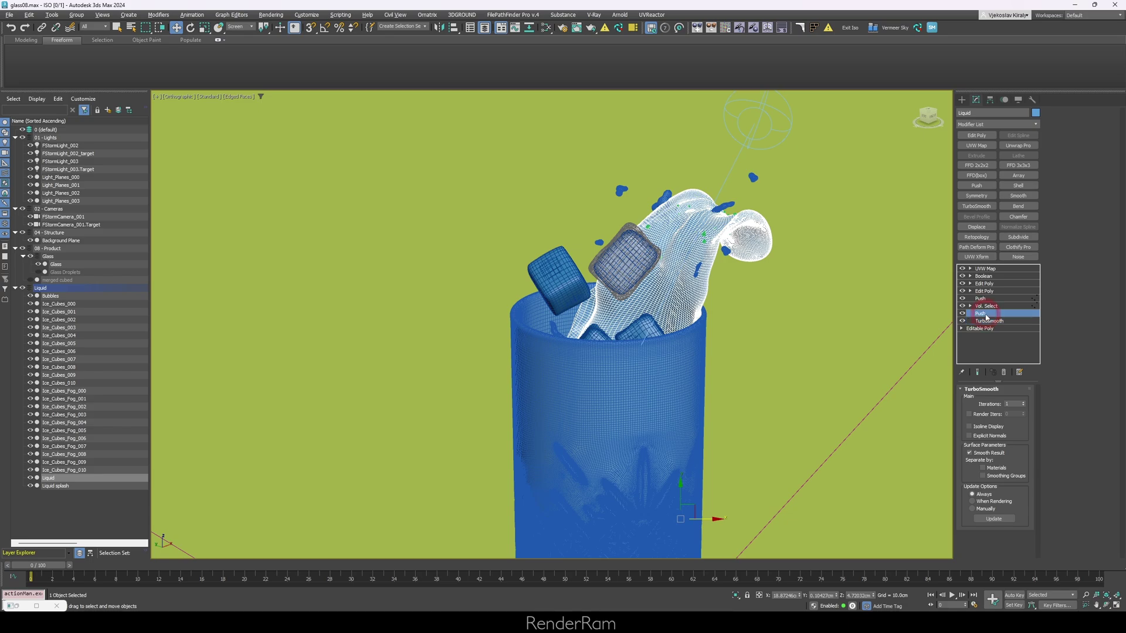
pyautogui.hotkey('alt', 'q')
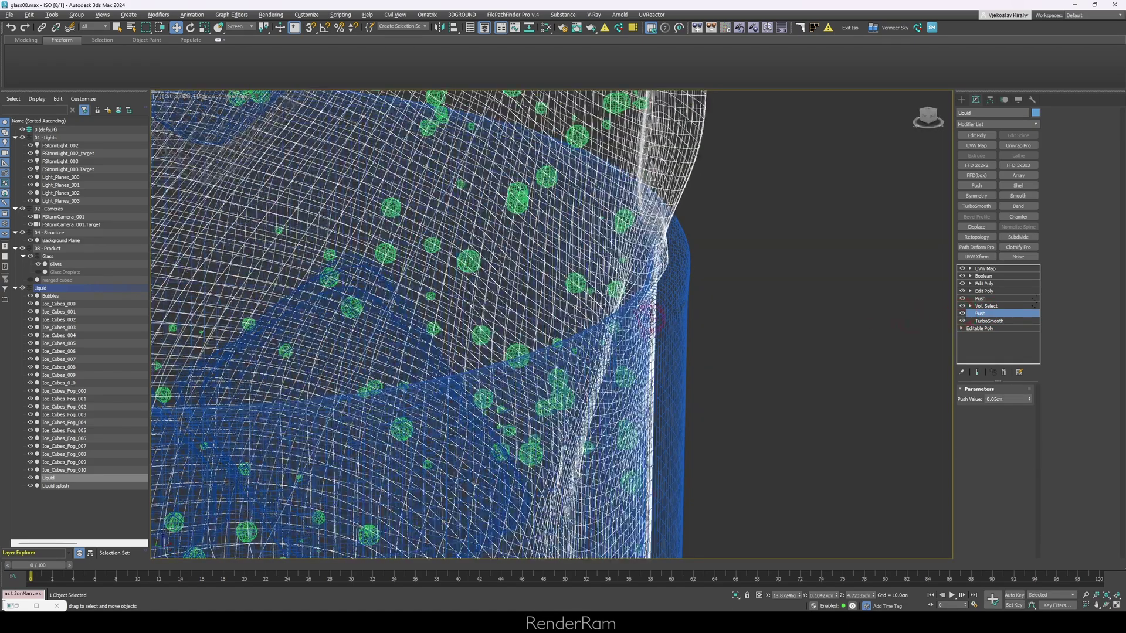
pyautogui.scroll(-5, 586, 312)
pyautogui.scroll(-3, 578, 317)
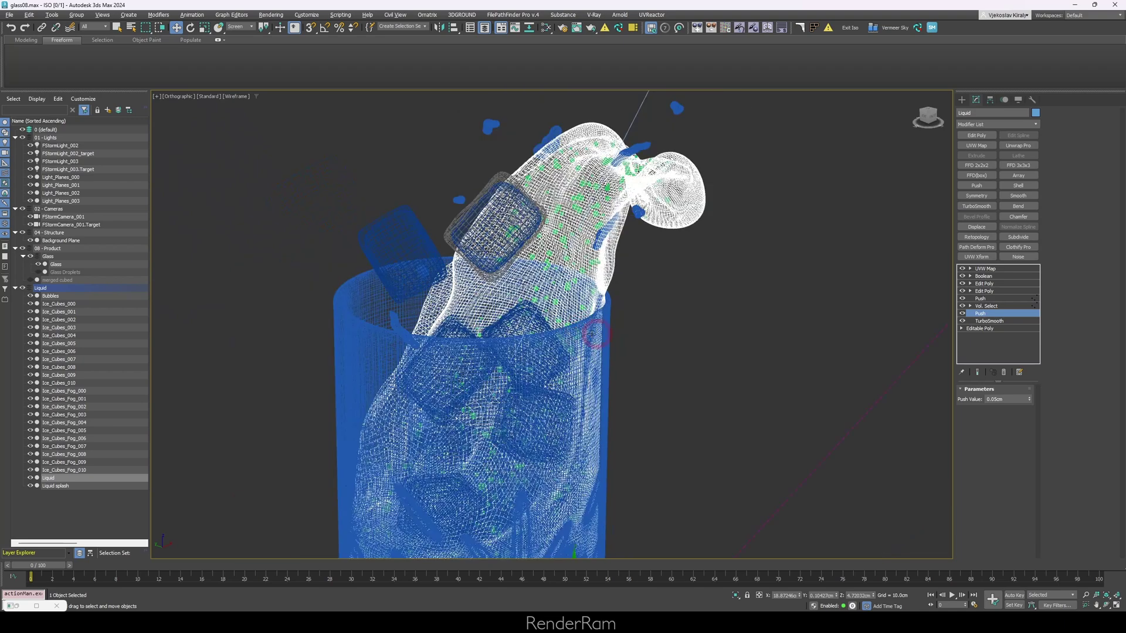
# Examine the Vol. Select modifier's soft vertex selection on the liquid around the ice cubes.
pyautogui.click(985, 306)
pyautogui.moveTo(559, 291)
pyautogui.keyDown('alt'); pyautogui.mouseDown(button='middle')
pyautogui.moveTo(543, 348)
pyautogui.moveTo(543, 300)
pyautogui.mouseUp(button='middle'); pyautogui.keyUp('alt')
pyautogui.scroll(5, 543, 349)
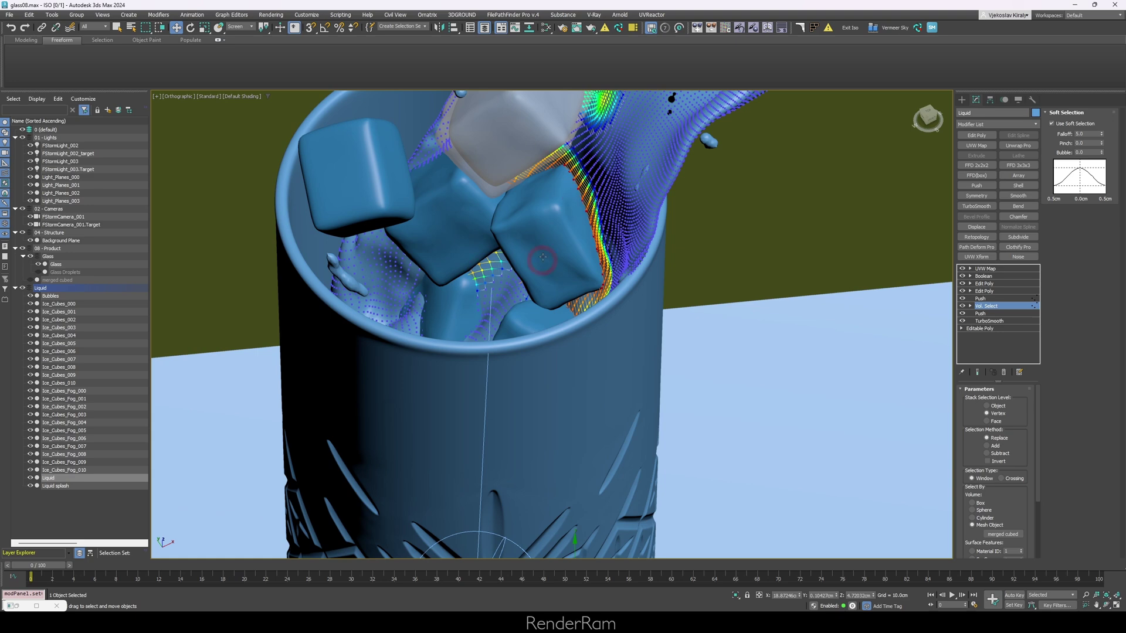
pyautogui.scroll(-4, 543, 257)
pyautogui.keyDown('alt'); pyautogui.moveTo(542, 257); pyautogui.dragTo(551, 159, button='middle'); pyautogui.keyUp('alt')
pyautogui.scroll(4, 562, 153)
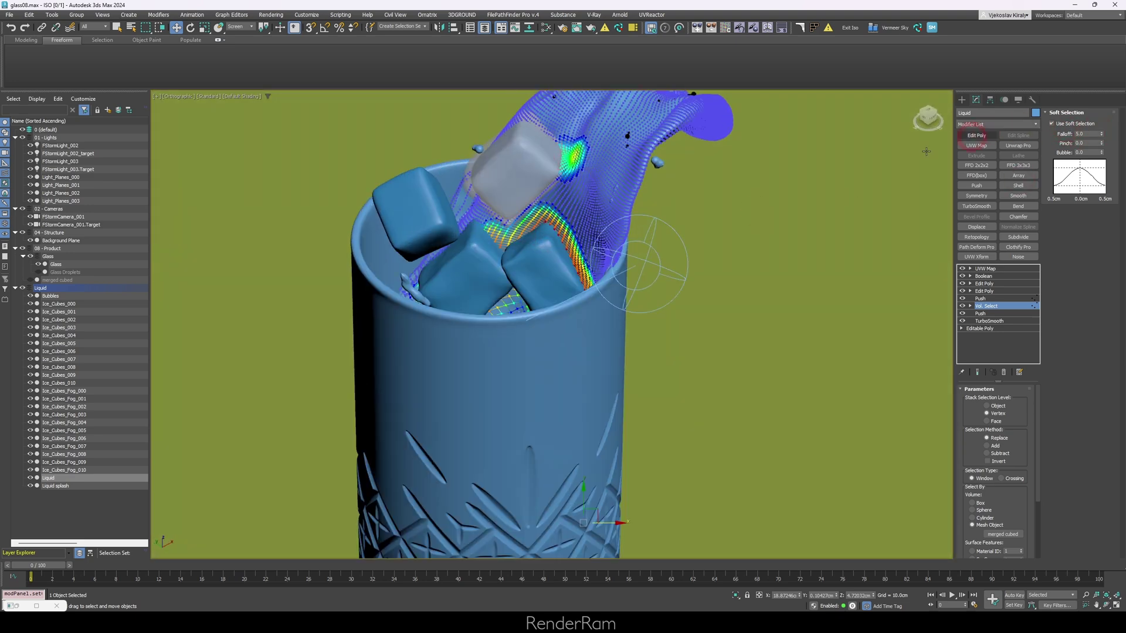
# Review the Liquid's upper Push, Edit Poly and Boolean modifiers with the sculpted splash seen from above.
pyautogui.click(988, 299)
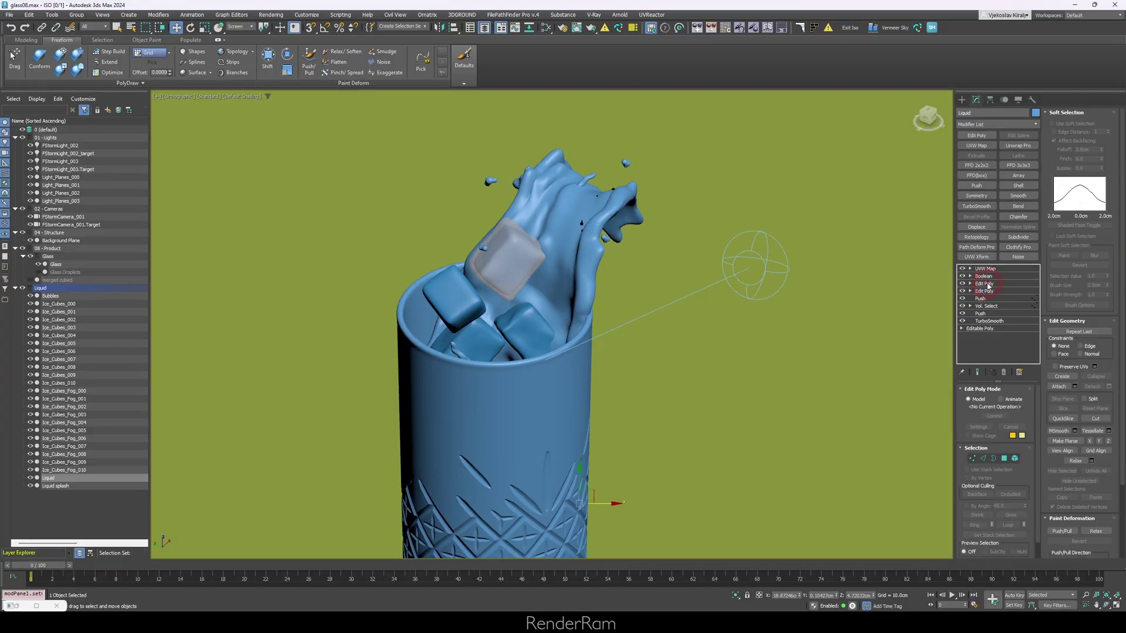
pyautogui.click(985, 284)
pyautogui.click(500, 219)
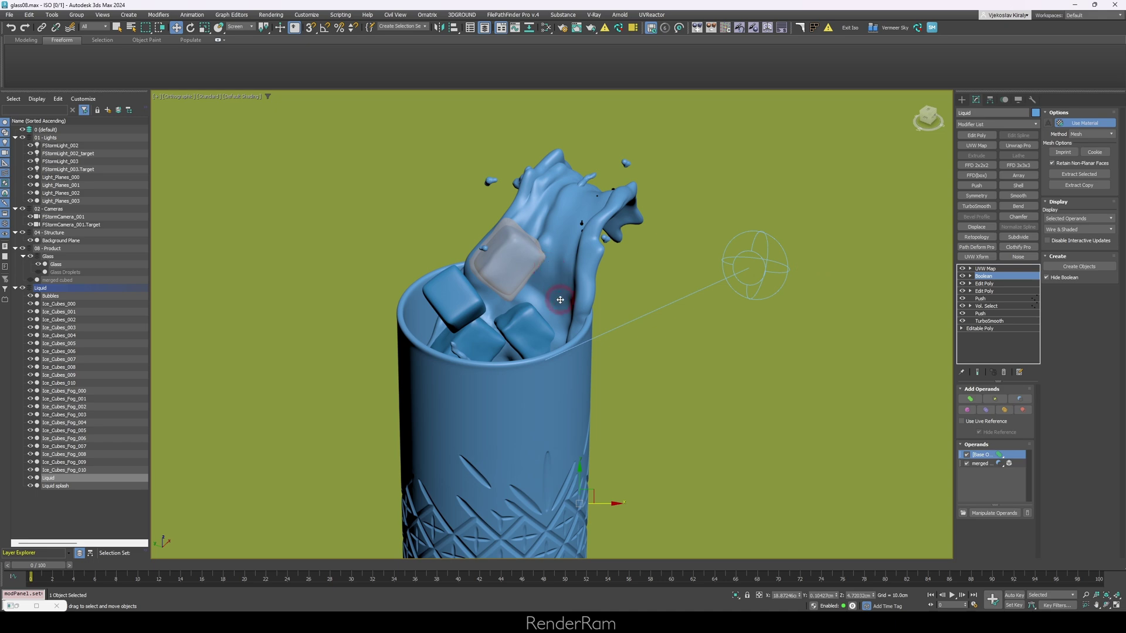
pyautogui.keyDown('alt'); pyautogui.moveTo(560, 299); pyautogui.dragTo(548, 299, button='middle'); pyautogui.keyUp('alt')
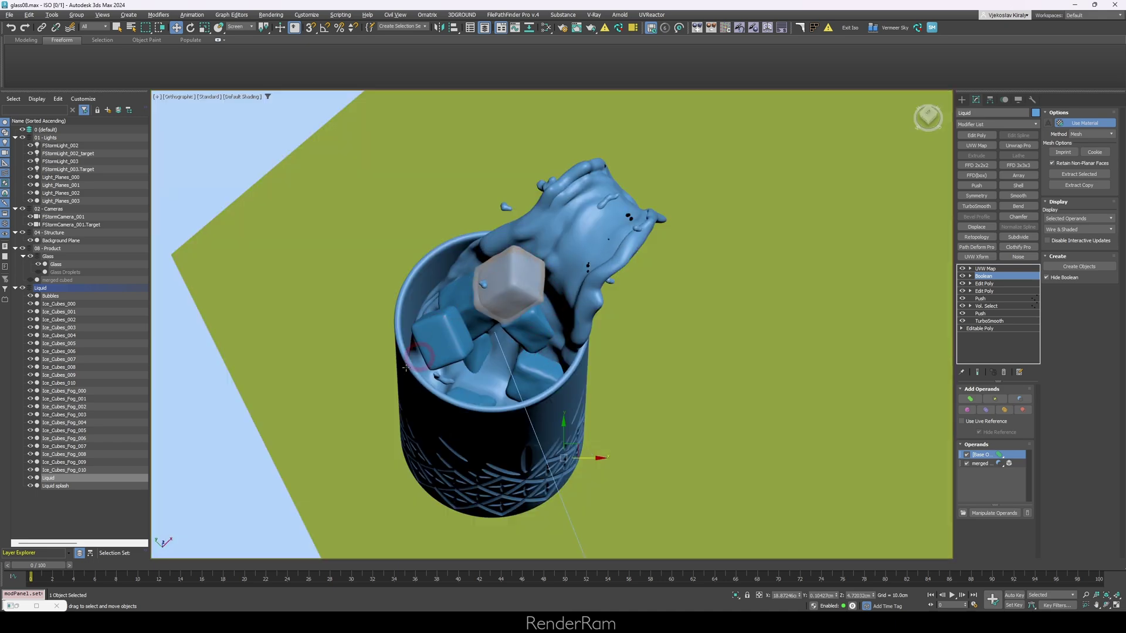
# Examine the Liquid's sculpted splash with its Boolean applied, seen from the side of the glass.
pyautogui.keyDown('alt'); pyautogui.moveTo(522, 394); pyautogui.dragTo(570, 235, button='middle'); pyautogui.keyUp('alt')
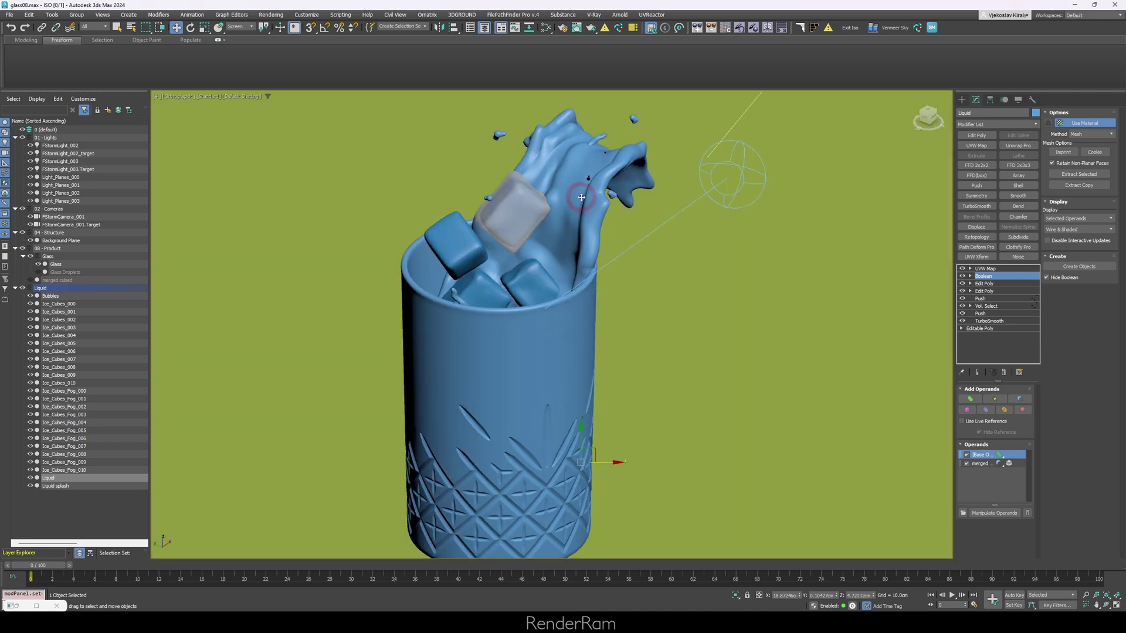
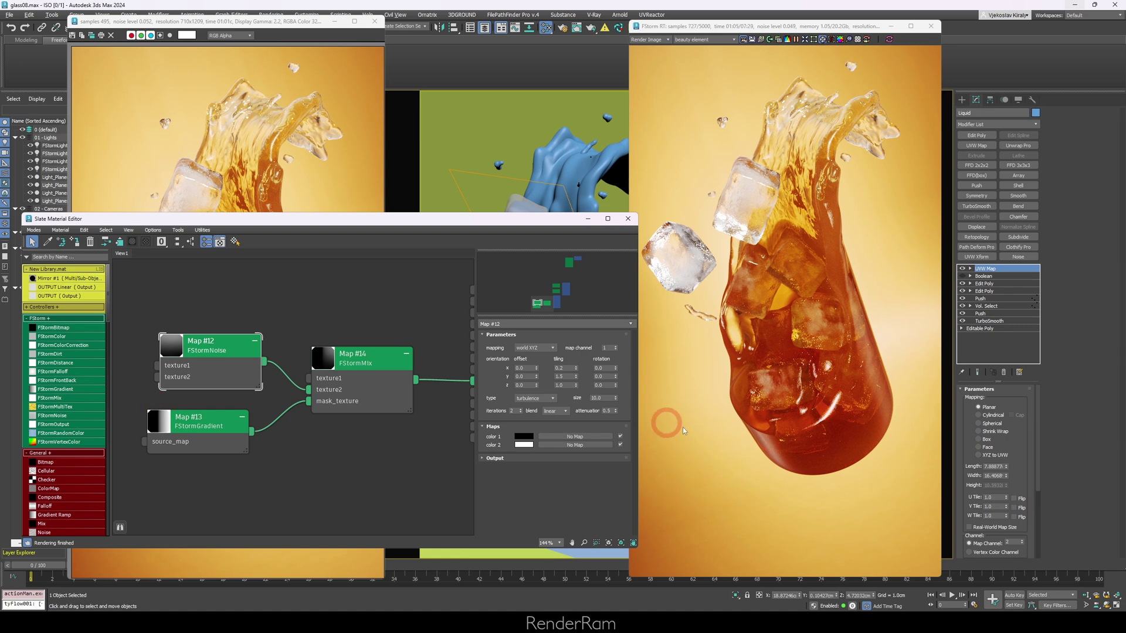
# Capture the screen and draw red pen strokes beside the rendered drink to illustrate the liquid's vertical extent.
pyautogui.press('Print')
pyautogui.moveTo(959, 409); pyautogui.dragTo(912, 63)
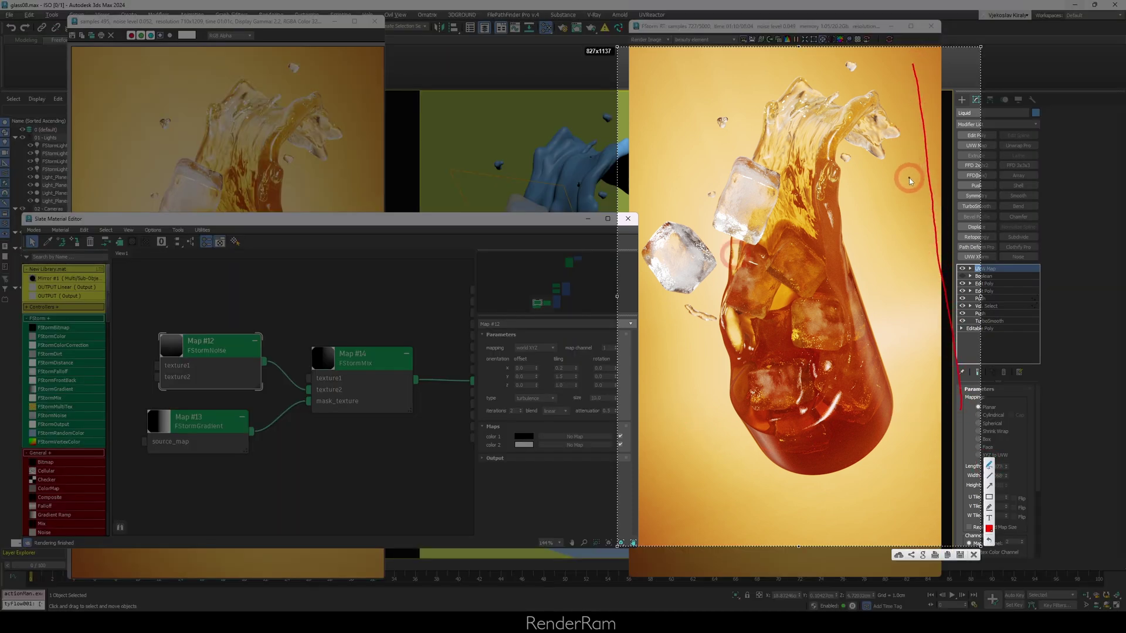
pyautogui.moveTo(909, 179)
pyautogui.mouseDown()
pyautogui.moveTo(938, 174)
pyautogui.moveTo(927, 172)
pyautogui.moveTo(927, 130)
pyautogui.mouseUp()
pyautogui.moveTo(891, 87)
pyautogui.mouseDown()
pyautogui.moveTo(910, 87)
pyautogui.moveTo(916, 107)
pyautogui.mouseUp()
pyautogui.moveTo(899, 323)
pyautogui.mouseDown()
pyautogui.moveTo(885, 263)
pyautogui.moveTo(909, 293)
pyautogui.moveTo(897, 320)
pyautogui.mouseUp()
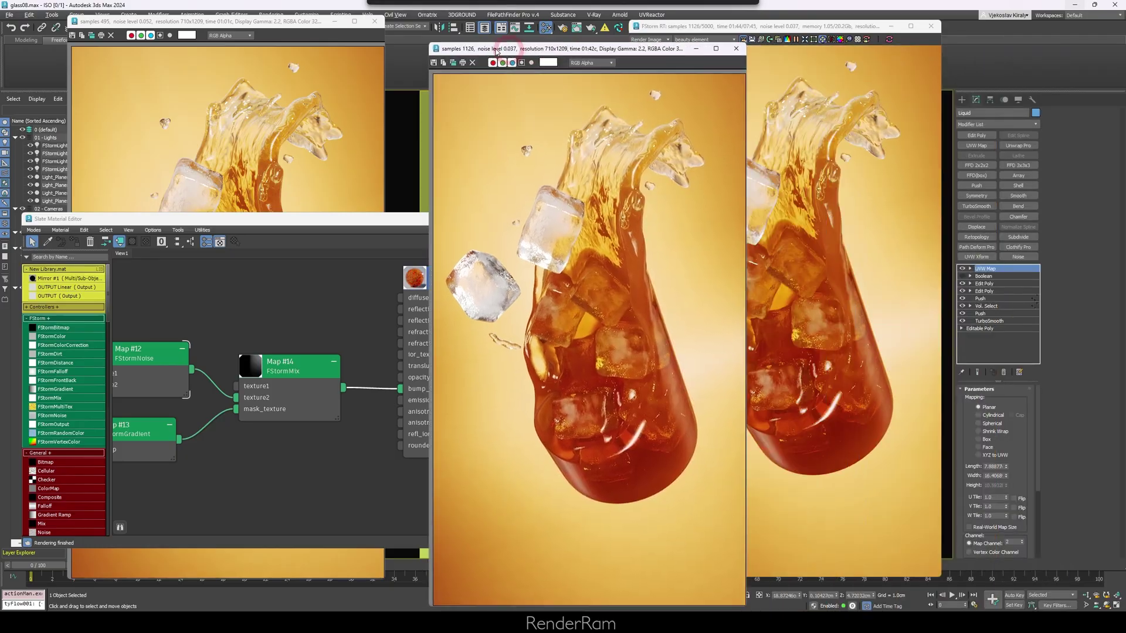
# Disconnect the FStormMix map from the Juice material's bump texture for a render comparison.
pyautogui.click(234, 221)
pyautogui.click(385, 402)
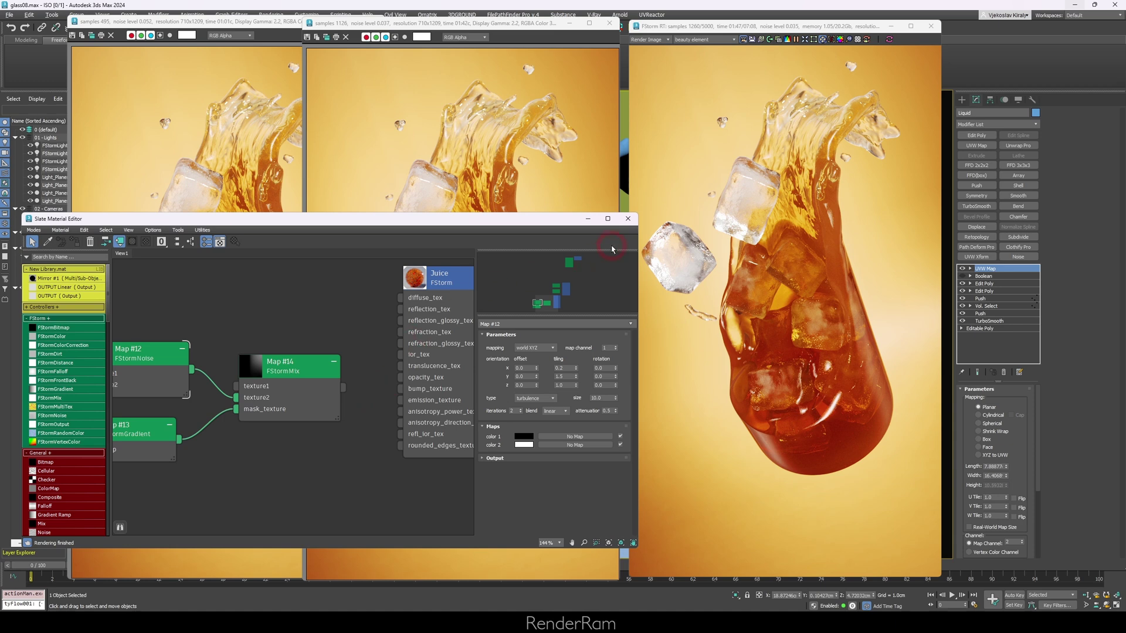
pyautogui.moveTo(610, 219); pyautogui.dragTo(332, 144)
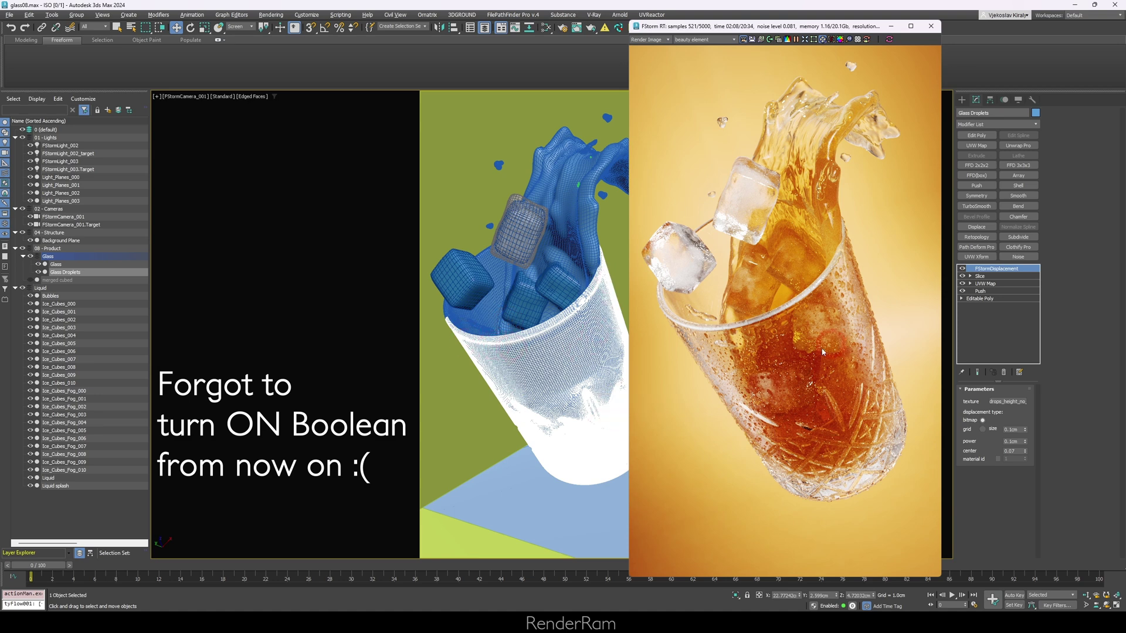
# Turn off edged faces and inspect the drops_height bitmap and its link to the opacity of the Glass Droplets' Material #32.
pyautogui.press('F4')
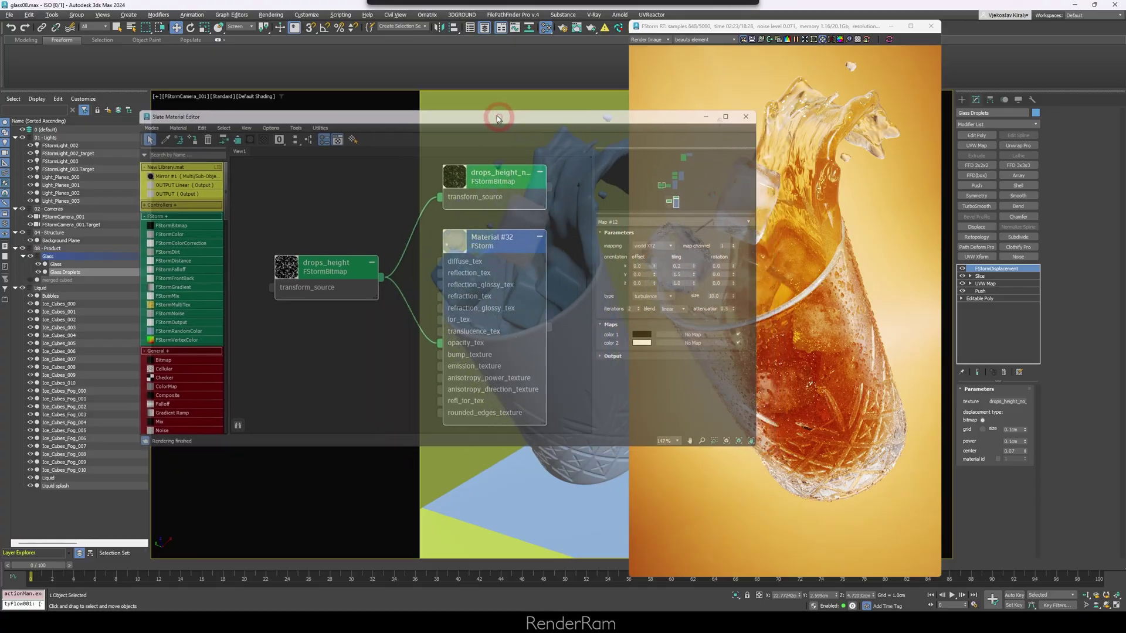
pyautogui.moveTo(498, 118); pyautogui.dragTo(470, 113)
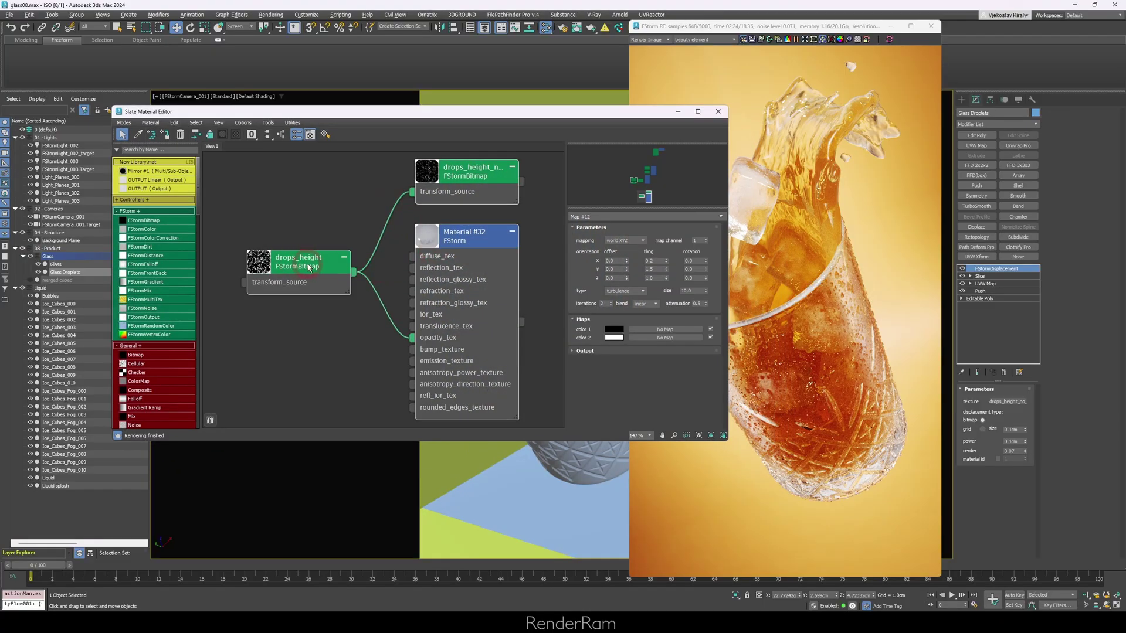
pyautogui.moveTo(309, 268); pyautogui.dragTo(246, 258, button='middle')
pyautogui.doubleClick(276, 266)
pyautogui.scroll(-2, 367, 331)
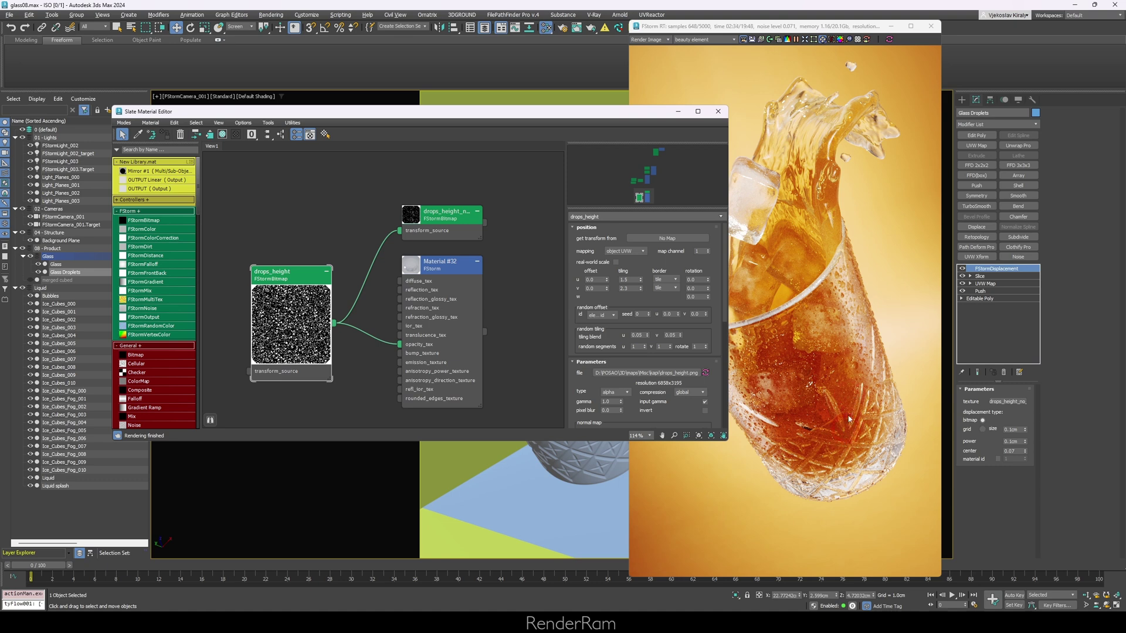
pyautogui.doubleClick(473, 292)
pyautogui.moveTo(590, 354); pyautogui.dragTo(610, 334)
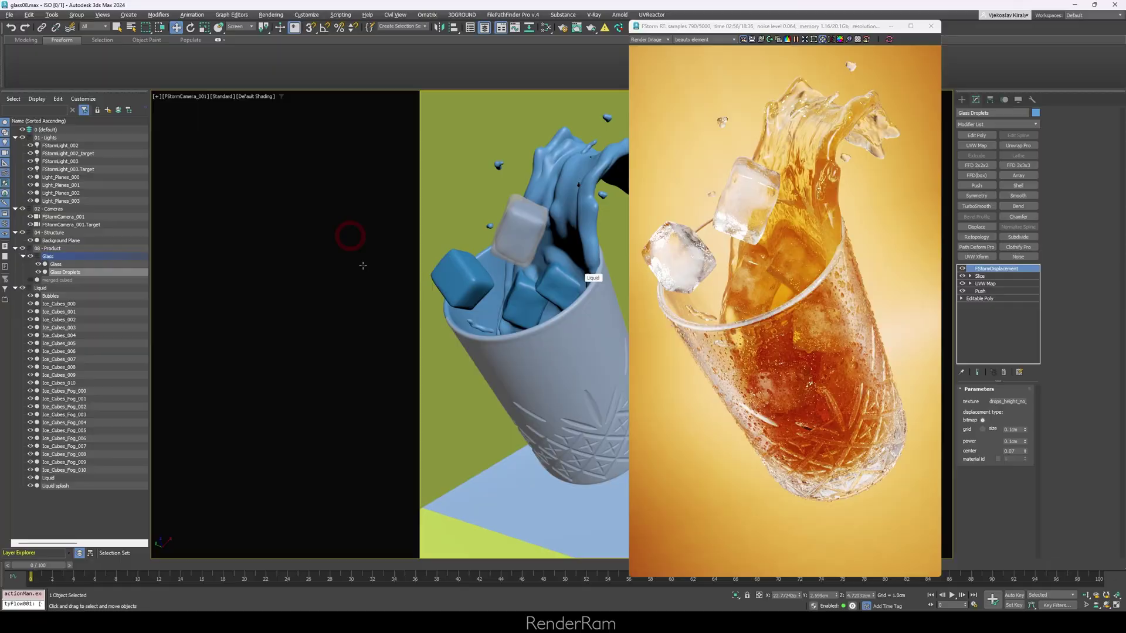
# Switch to the four-viewport layout and orbit around the light planes and the curved background.
pyautogui.hotkey('alt', 'w')
pyautogui.moveTo(386, 245)
pyautogui.keyDown('alt'); pyautogui.mouseDown(button='middle')
pyautogui.moveTo(473, 244)
pyautogui.moveTo(390, 244)
pyautogui.mouseUp(button='middle'); pyautogui.keyUp('alt')
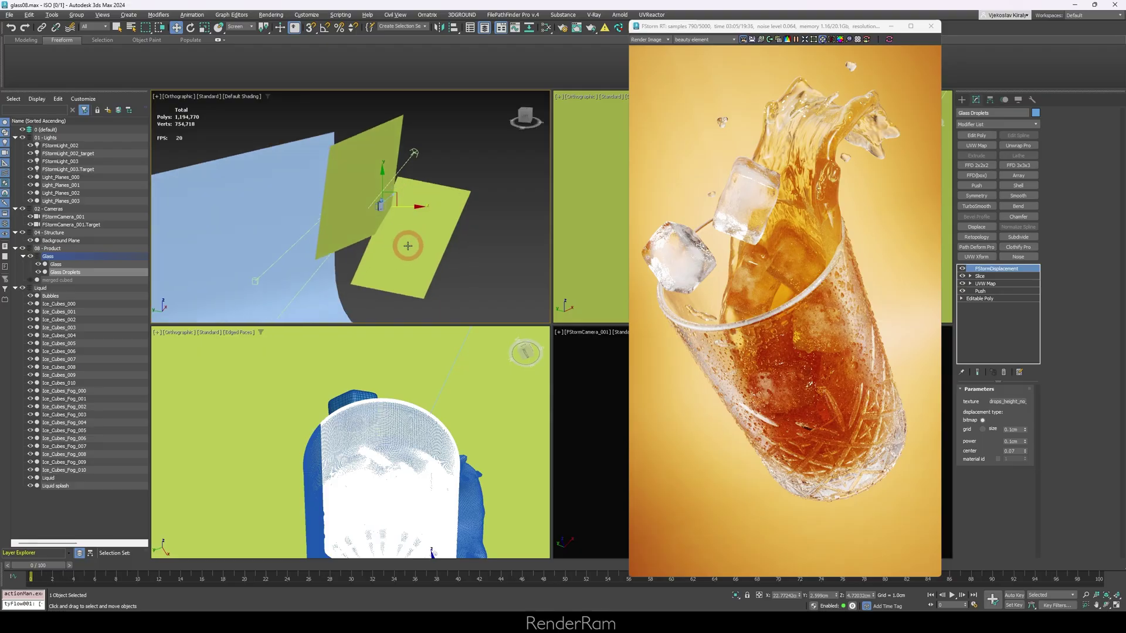
pyautogui.keyDown('alt'); pyautogui.moveTo(404, 243); pyautogui.dragTo(394, 266, button='middle'); pyautogui.keyUp('alt')
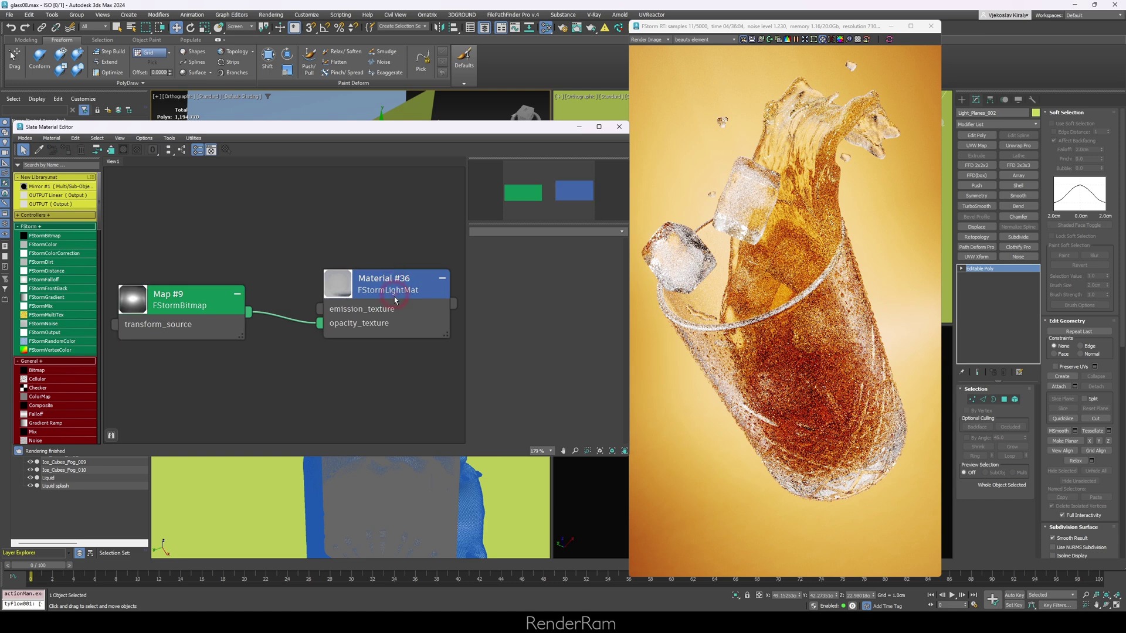
# Inspect the softbox bitmap Map #9 feeding the opacity texture of the FStormLightMat on Light_Planes_002.
pyautogui.moveTo(395, 300); pyautogui.dragTo(378, 253)
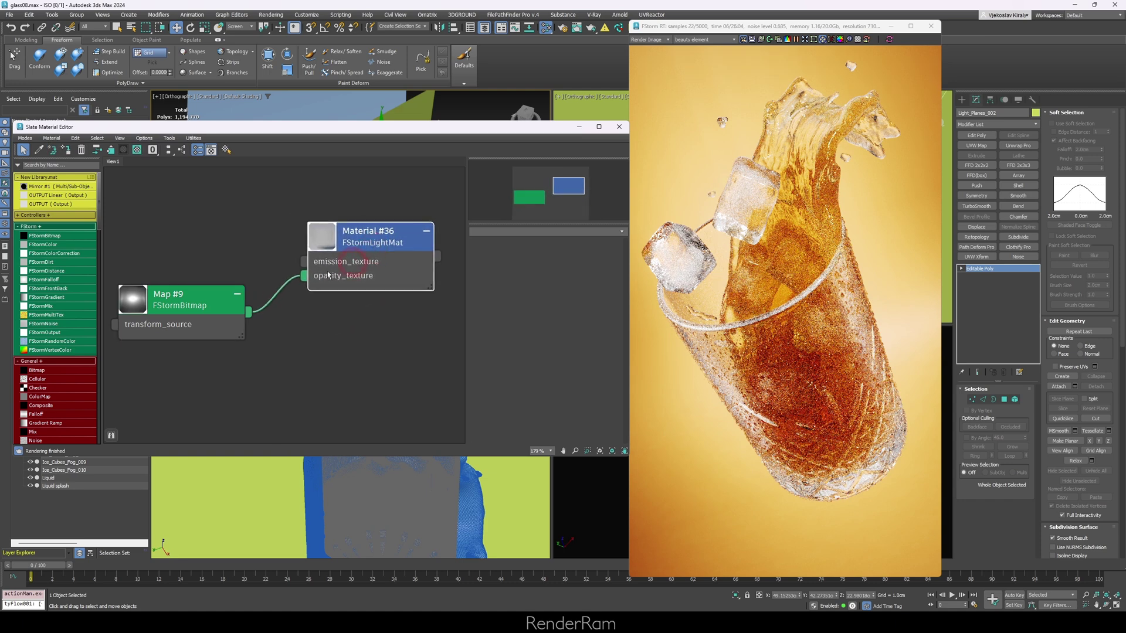
pyautogui.doubleClick(140, 311)
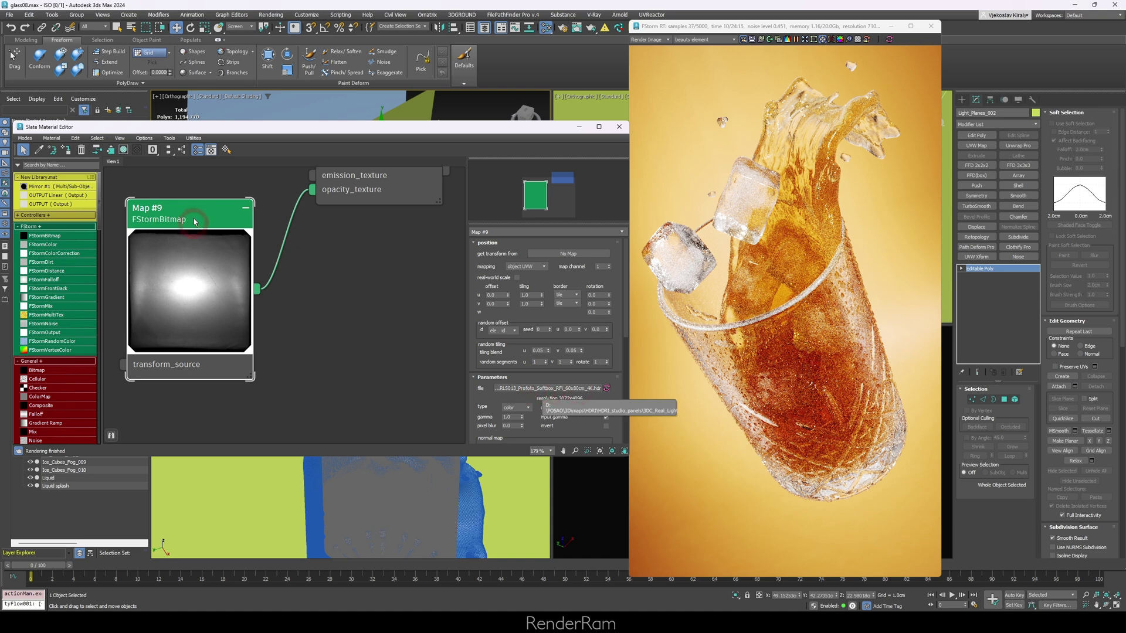
pyautogui.moveTo(309, 231); pyautogui.dragTo(304, 319, button='middle')
pyautogui.click(338, 288)
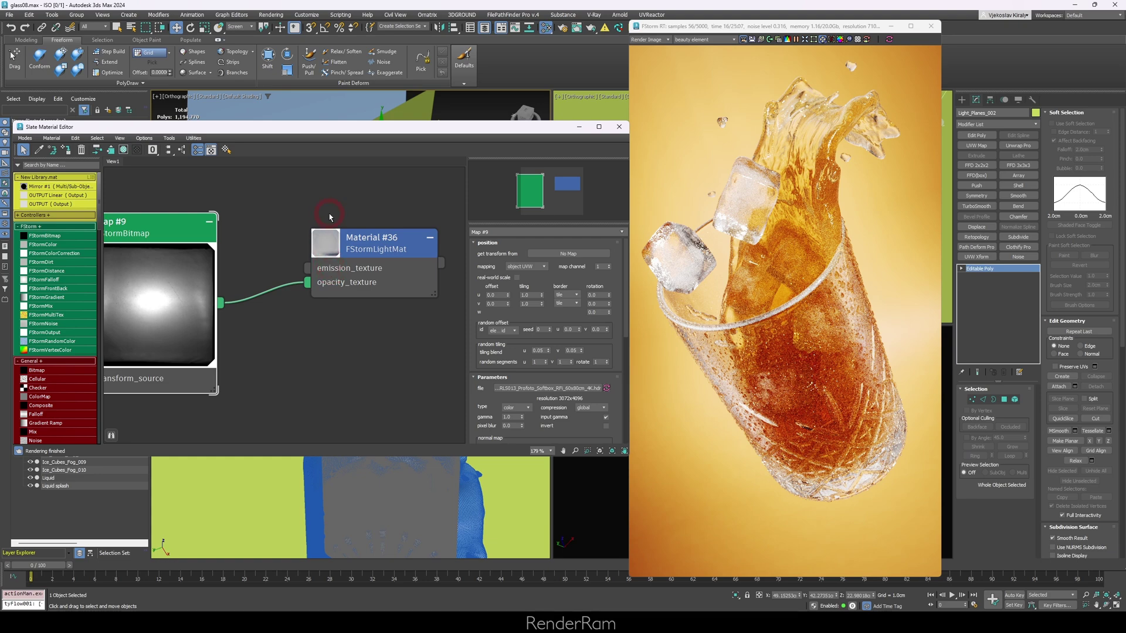
# Try plugging the softbox bitmap Map #9 into the light material's emission texture instead of opacity, and compare the render.
pyautogui.moveTo(385, 132); pyautogui.dragTo(319, 130)
pyautogui.moveTo(242, 281)
pyautogui.mouseDown()
pyautogui.moveTo(198, 274)
pyautogui.moveTo(242, 268)
pyautogui.mouseUp()
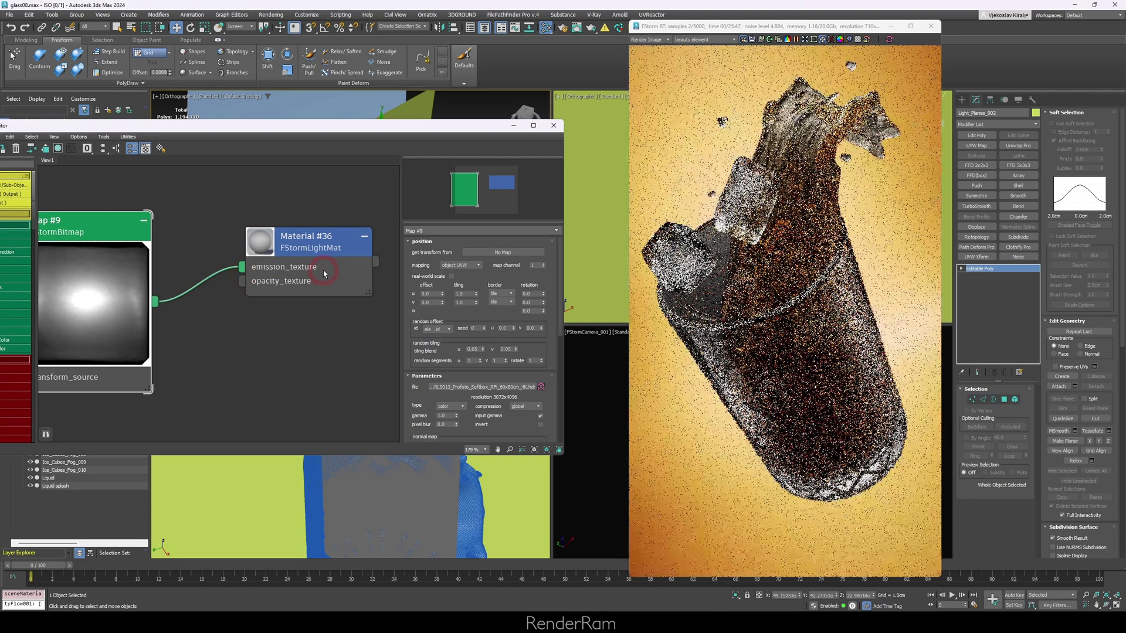
pyautogui.click(183, 275)
pyautogui.click(814, 339)
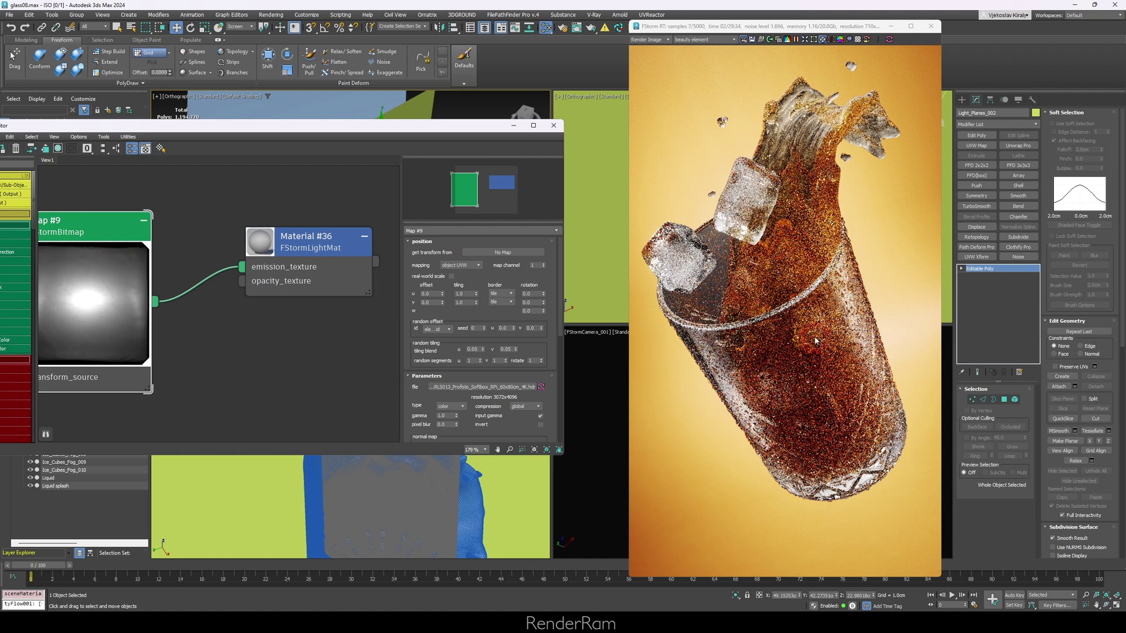
pyautogui.click(279, 202)
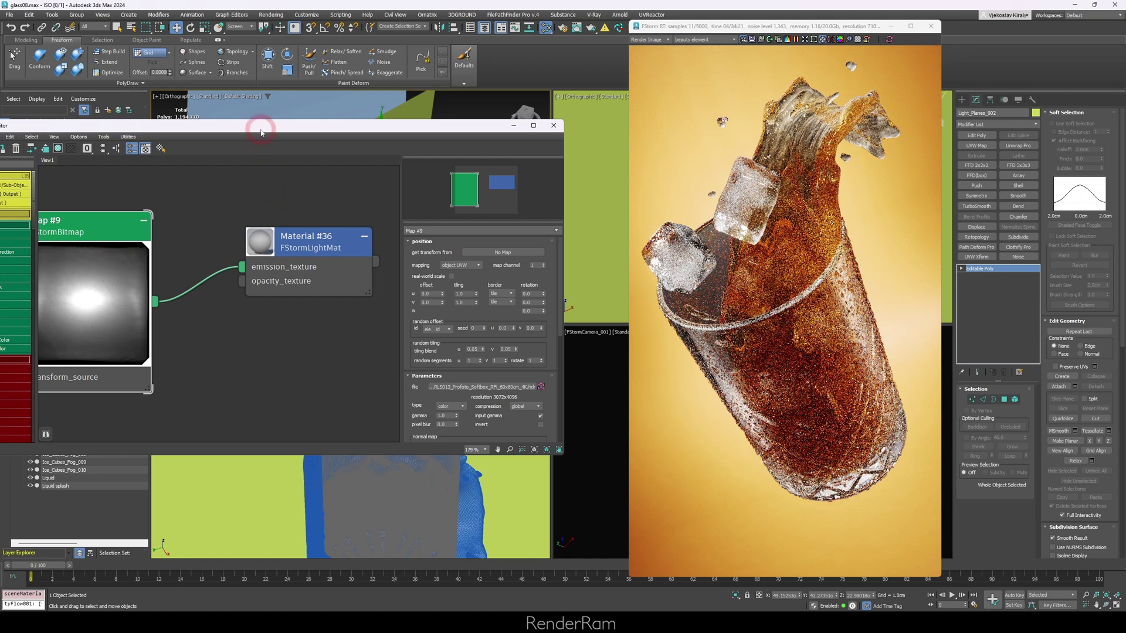
pyautogui.moveTo(261, 130); pyautogui.dragTo(335, 117)
pyautogui.moveTo(150, 244); pyautogui.dragTo(199, 238, button='middle')
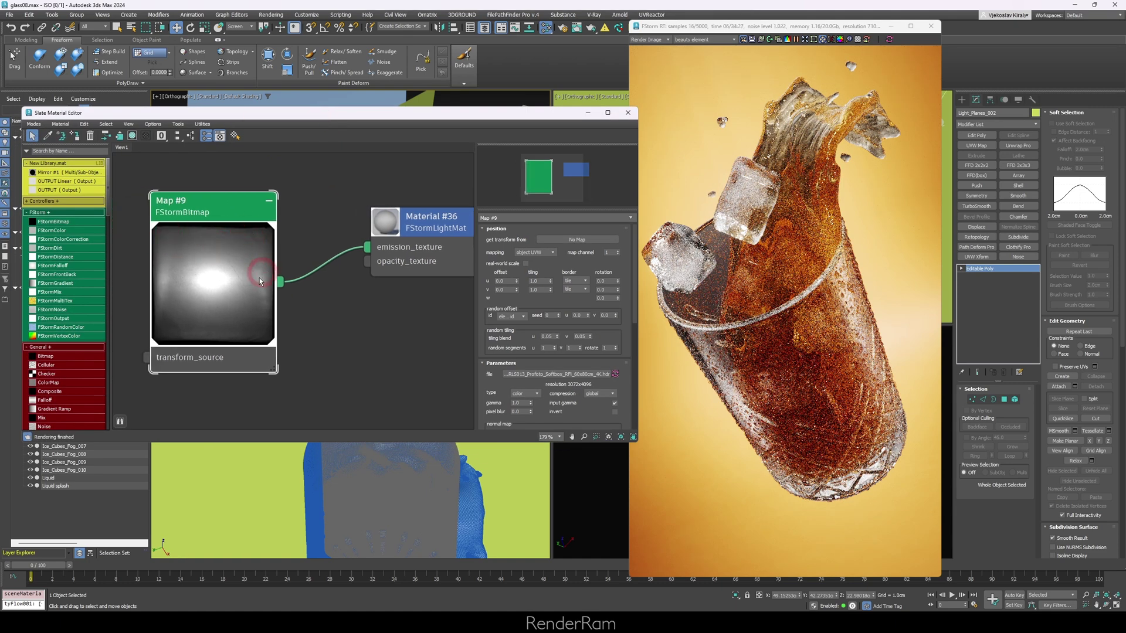
pyautogui.click(186, 331)
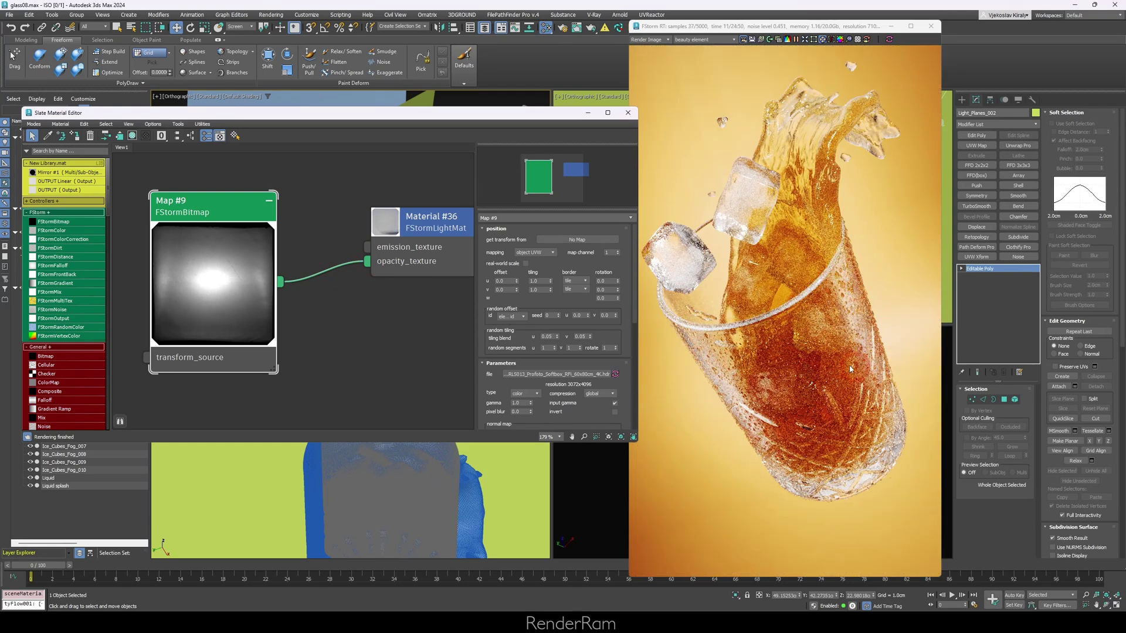
# Select FStormLight_002 and orbit around the light planes and background to review the lighting setup.
pyautogui.moveTo(453, 118); pyautogui.dragTo(313, 337)
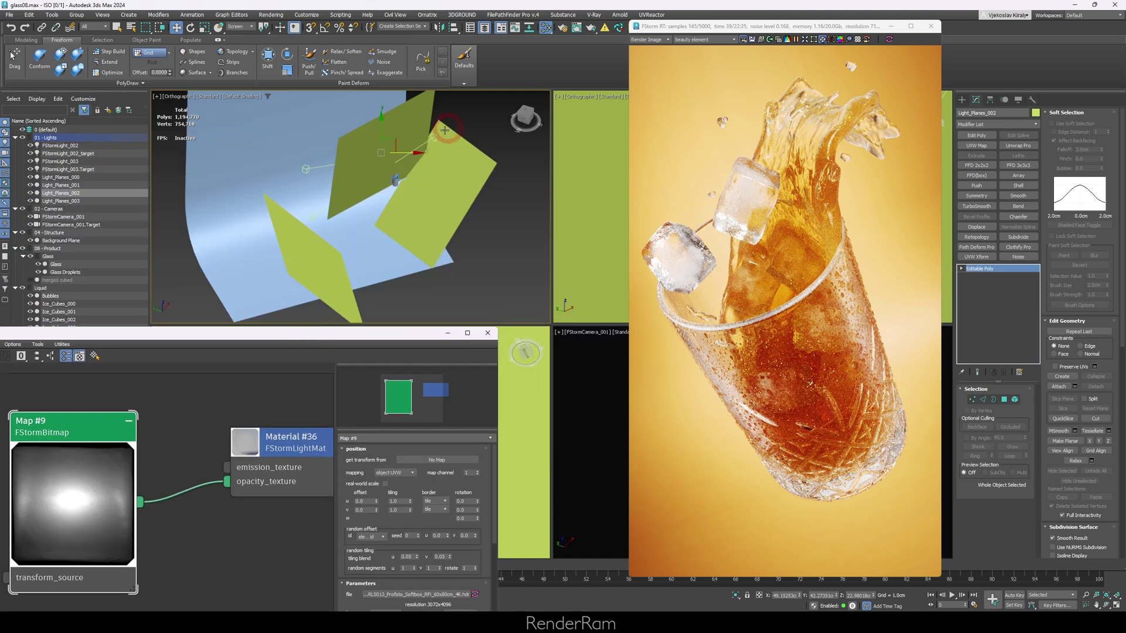
pyautogui.click(420, 148)
pyautogui.keyDown('alt'); pyautogui.moveTo(422, 151); pyautogui.dragTo(458, 112, button='middle'); pyautogui.keyUp('alt')
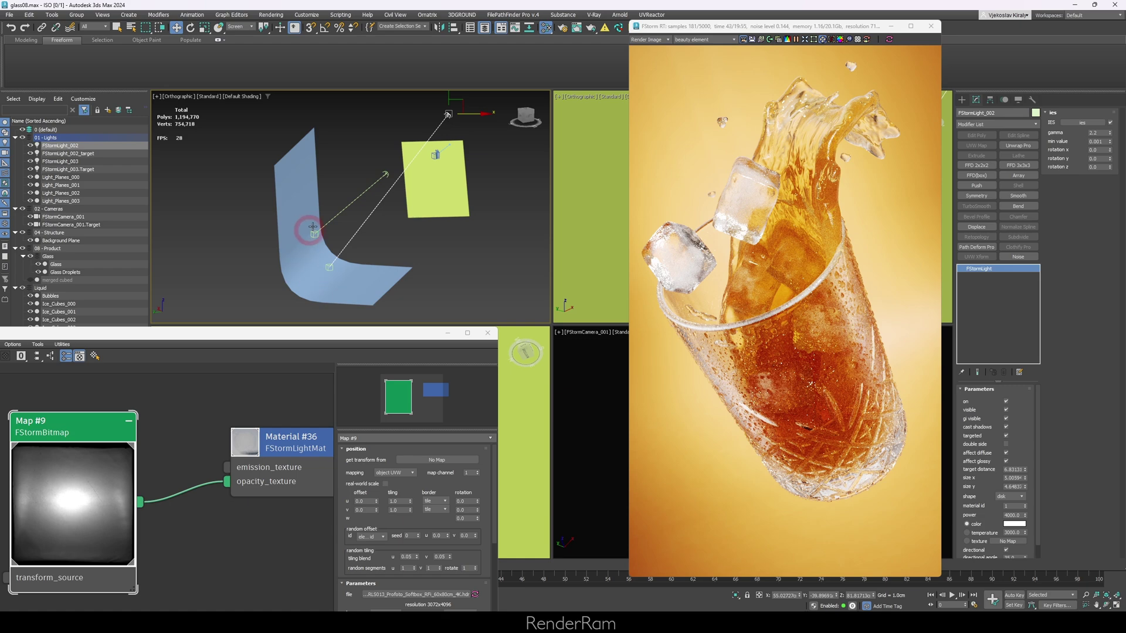
# Turn off FStormLight_003 to check its contribution to the background and drink, then return to FStormLight_002.
pyautogui.click(383, 174)
pyautogui.click(993, 410)
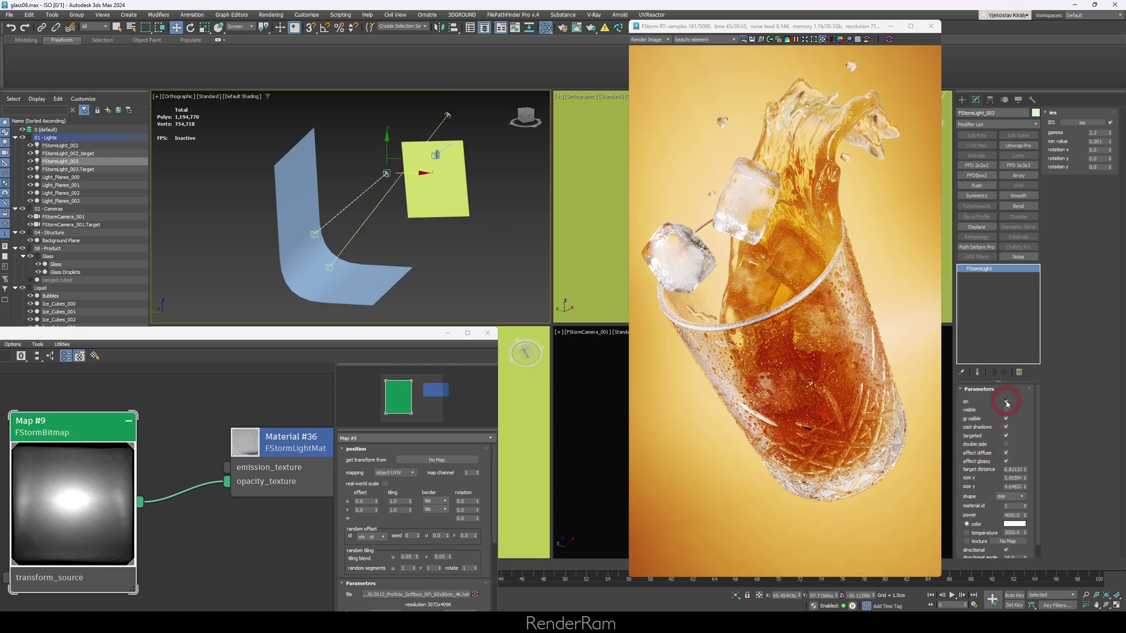
pyautogui.click(452, 152)
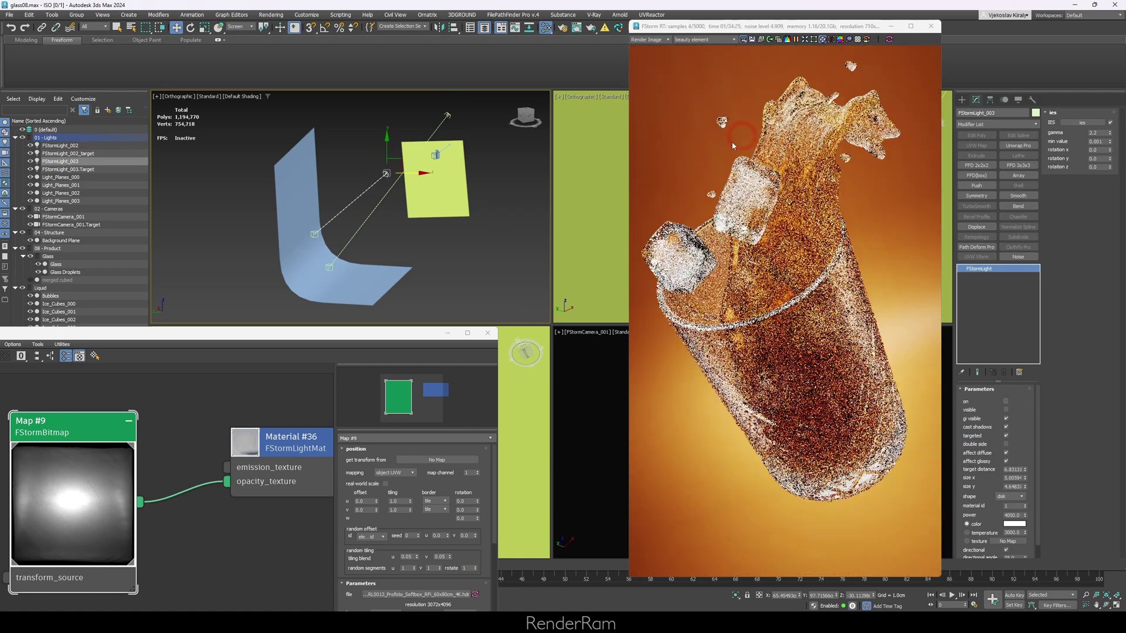
pyautogui.click(445, 114)
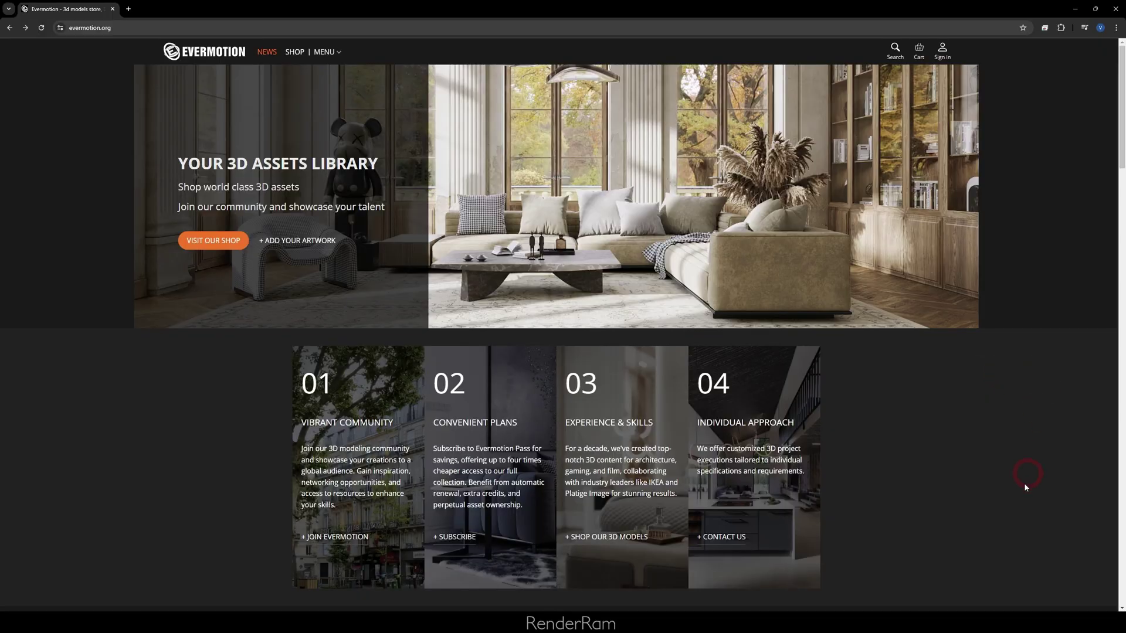
# Switch to the browser and look through the Evermotion home page's shop items, categories, user projects, news and latest tutorials.
pyautogui.moveTo(885, 172)
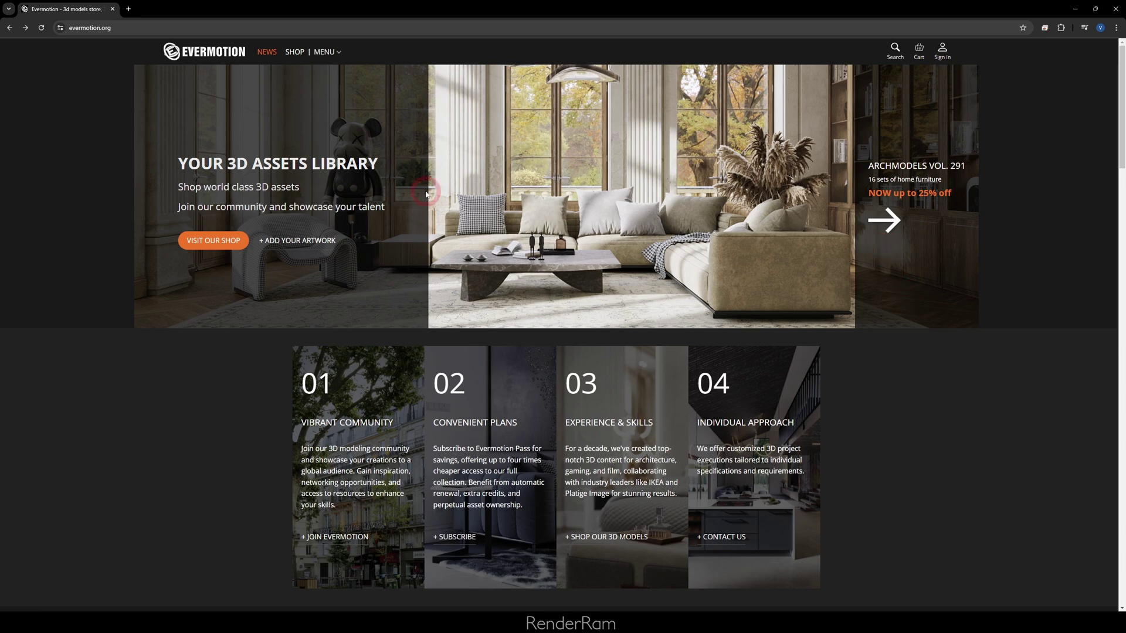
pyautogui.scroll(-10, 576, 262)
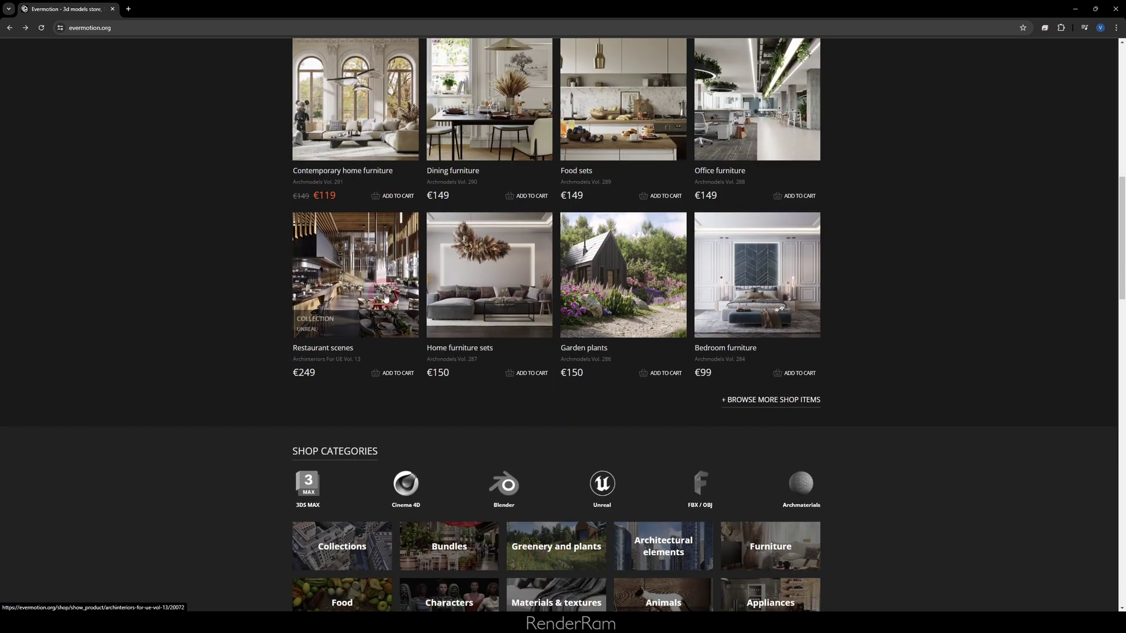
pyautogui.scroll(-10, 533, 329)
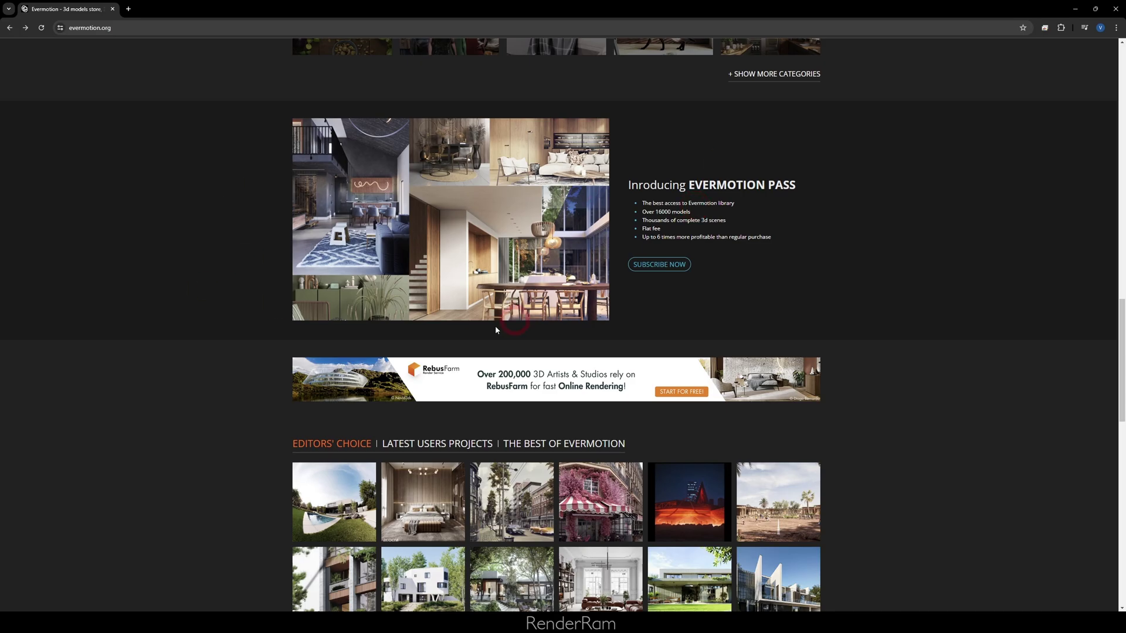
pyautogui.scroll(-5, 495, 330)
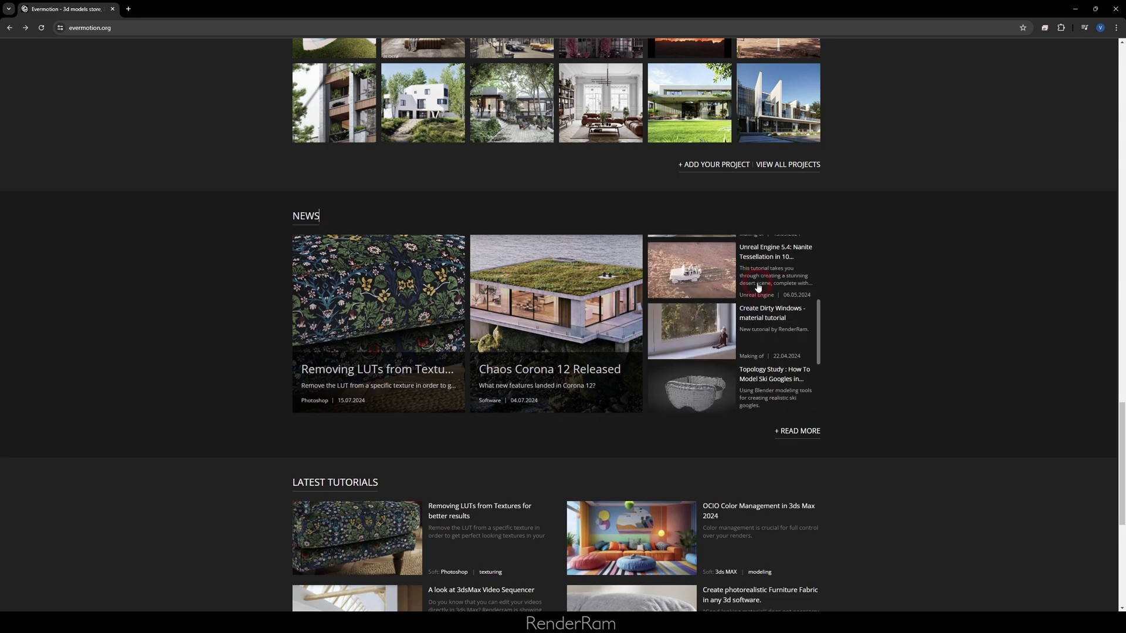
pyautogui.scroll(-5, 860, 315)
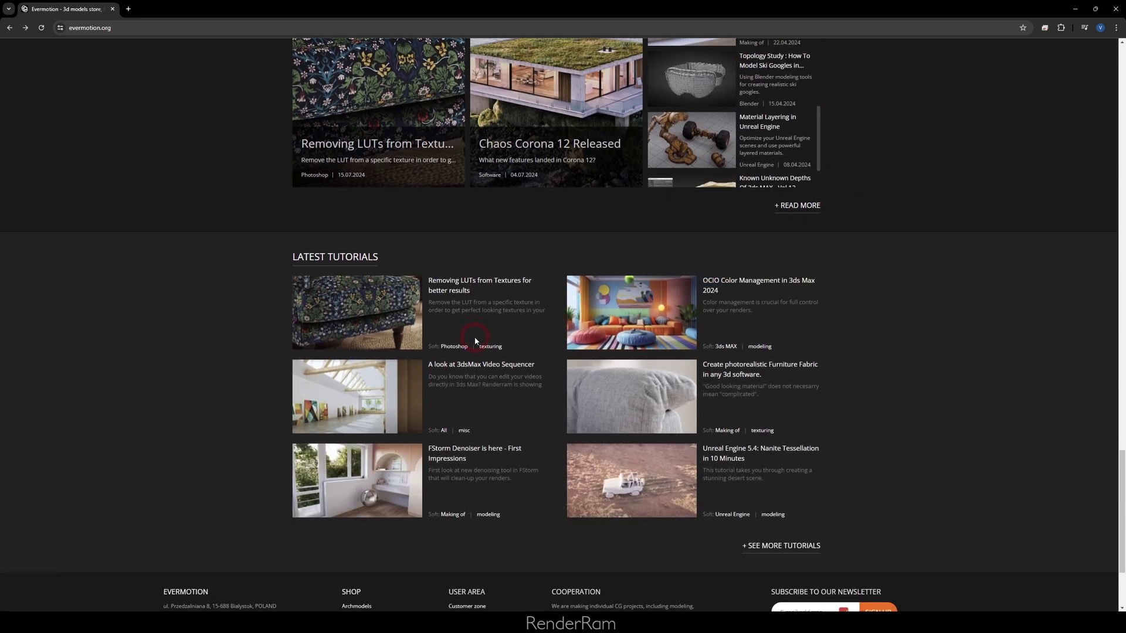